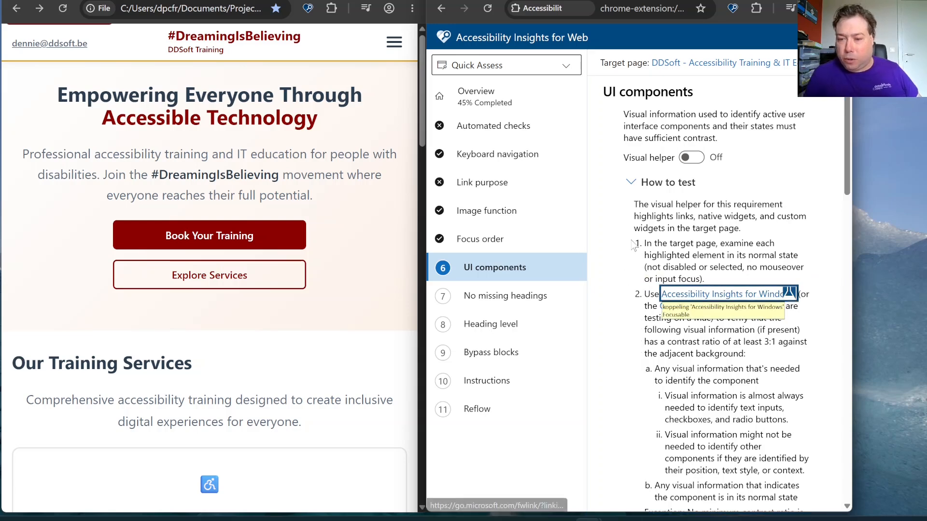
Switch to Accessibility Insights for Windows and open its Color contrast analyzer
{"action": "scroll", "coordinate": [634, 246], "scroll_direction": "down", "scroll_amount": 6}
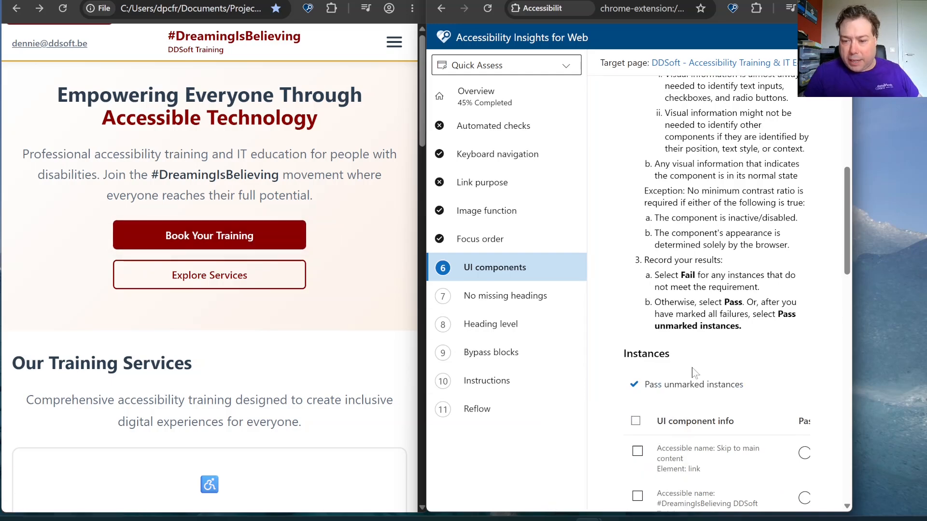
{"action": "left_click", "coordinate": [618, 454]}
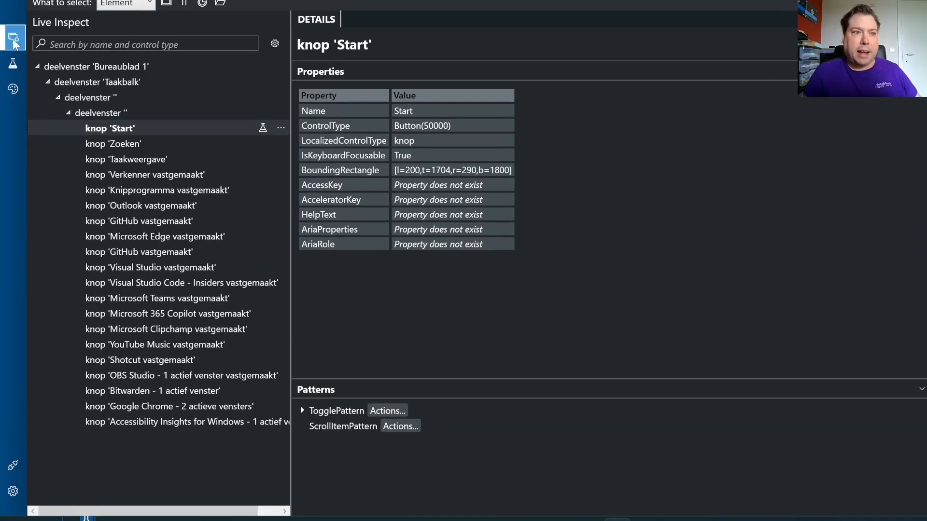
{"action": "left_click", "coordinate": [13, 42]}
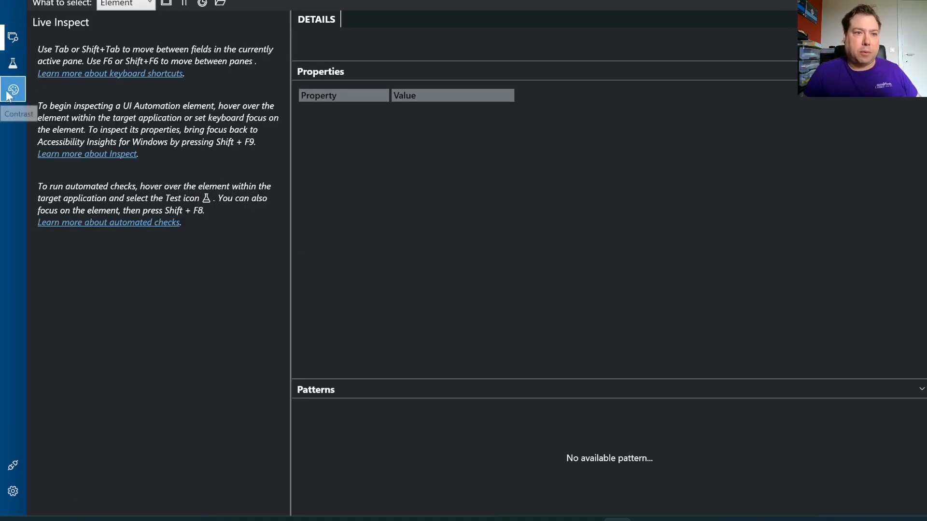
{"action": "left_click", "coordinate": [9, 90]}
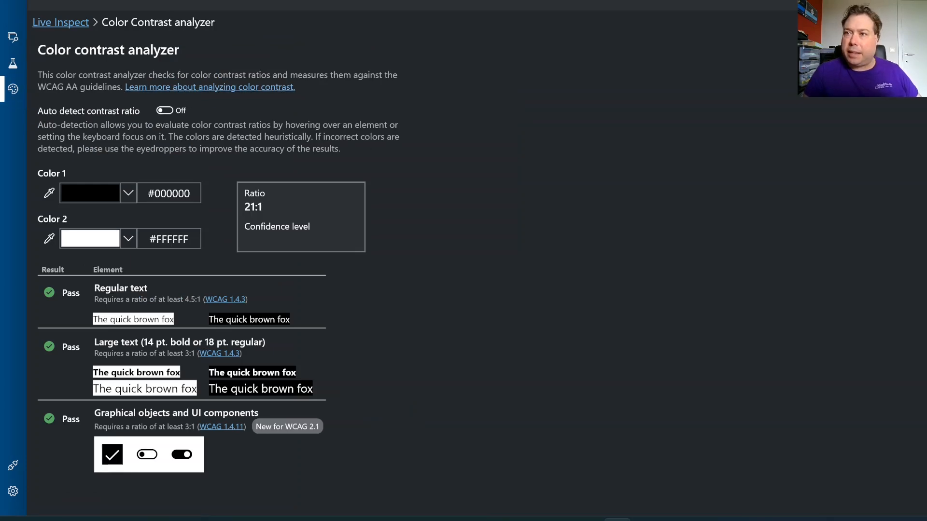
Restore the analyzer to a smaller window beside the tested page and widen the Accessibility Insights for Web browser window
{"action": "key", "text": "super+Down"}
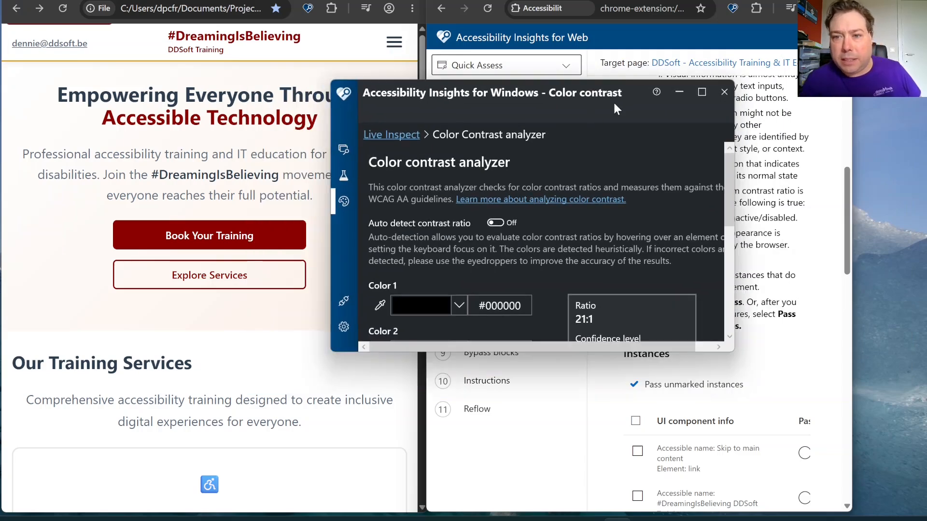
{"action": "left_click_drag", "start_coordinate": [610, 85], "coordinate": [799, 72]}
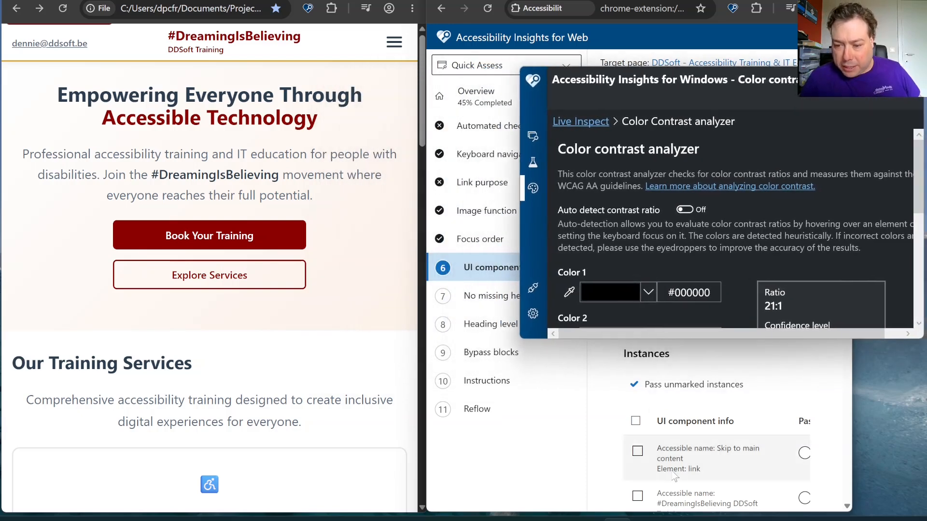
{"action": "left_click_drag", "start_coordinate": [855, 441], "coordinate": [918, 441]}
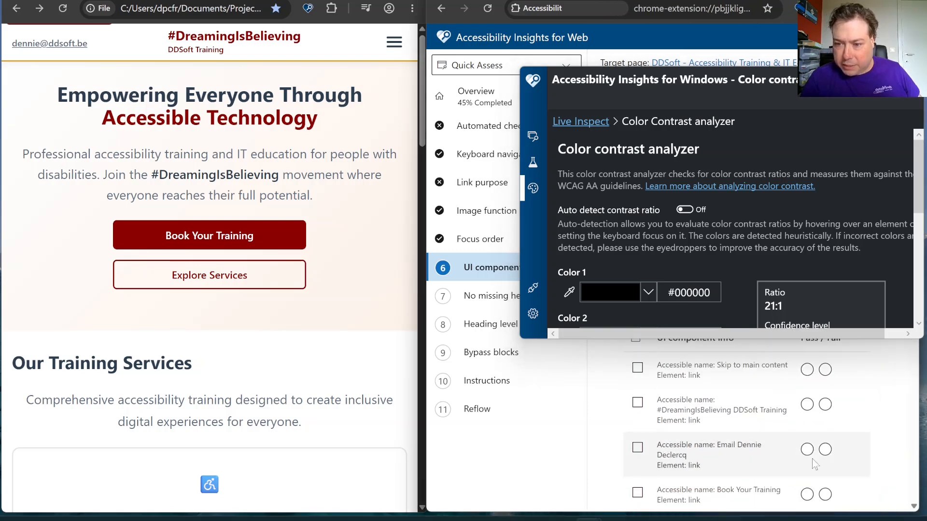
Minimize the contrast analyzer and turn on the visual helper for the UI components requirement
{"action": "scroll", "coordinate": [729, 450], "scroll_direction": "up", "scroll_amount": 5}
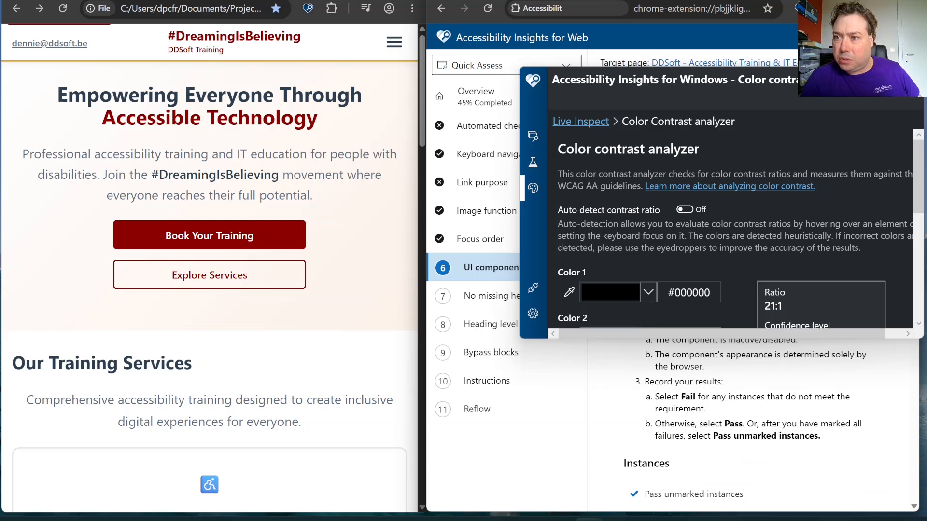
{"action": "left_click", "coordinate": [842, 77]}
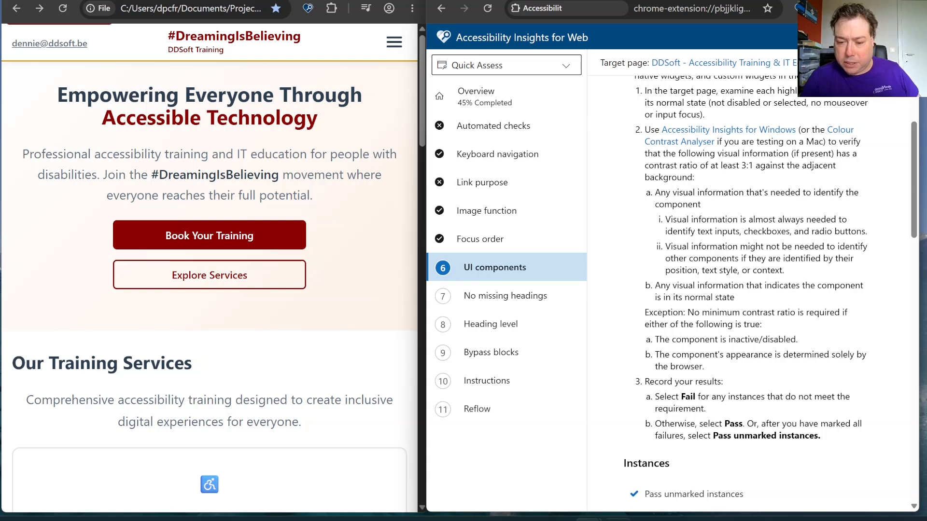
{"action": "scroll", "coordinate": [692, 173], "scroll_direction": "up", "scroll_amount": 3}
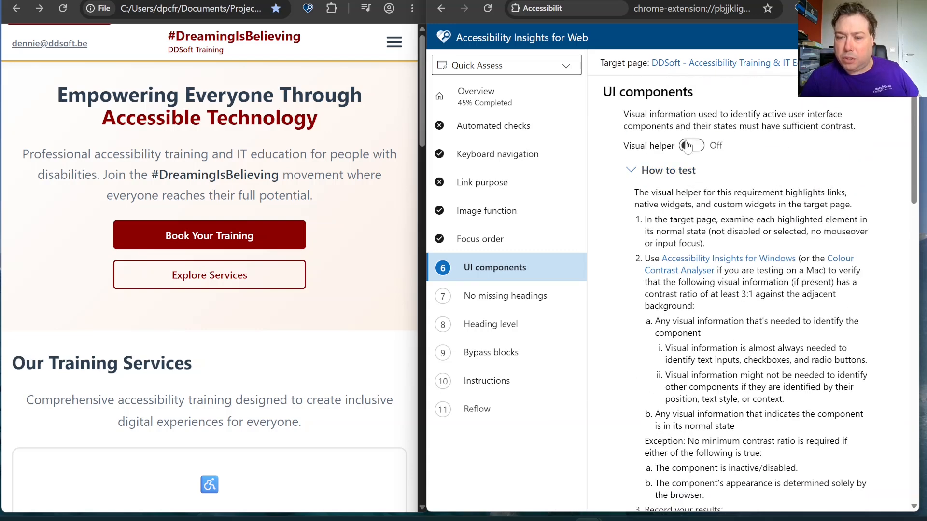
{"action": "left_click", "coordinate": [692, 146]}
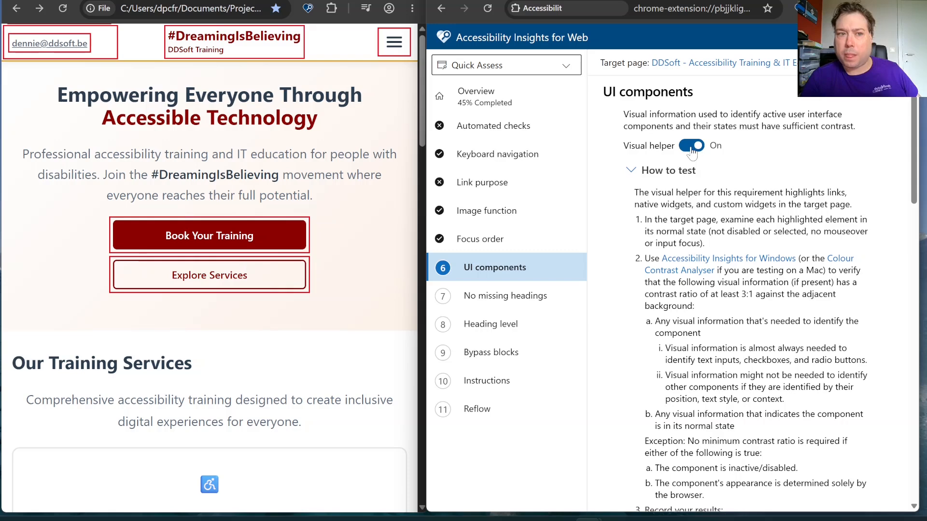
Bring back the contrast analyzer, reveal the page's Skip to main content link and sample its dark red background (#8B0000) as Color 1
{"action": "scroll", "coordinate": [692, 151], "scroll_direction": "down", "scroll_amount": 5}
{"action": "scroll", "coordinate": [759, 225], "scroll_direction": "down", "scroll_amount": 4}
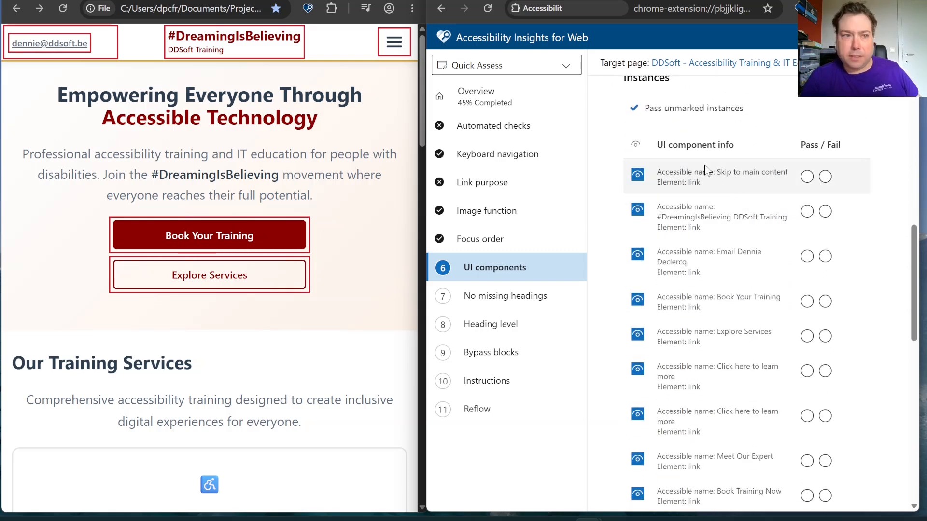
{"action": "left_click", "coordinate": [618, 520]}
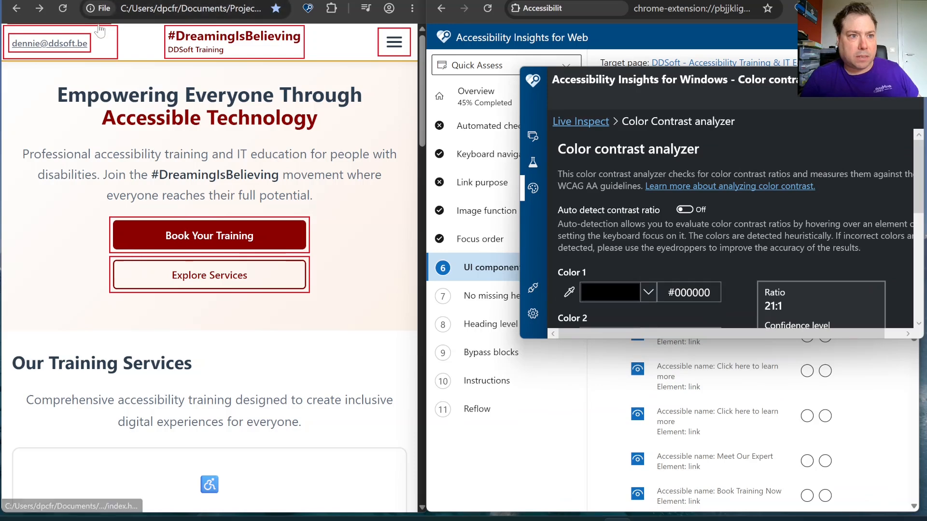
{"action": "left_click", "coordinate": [99, 36]}
{"action": "key", "text": "Tab"}
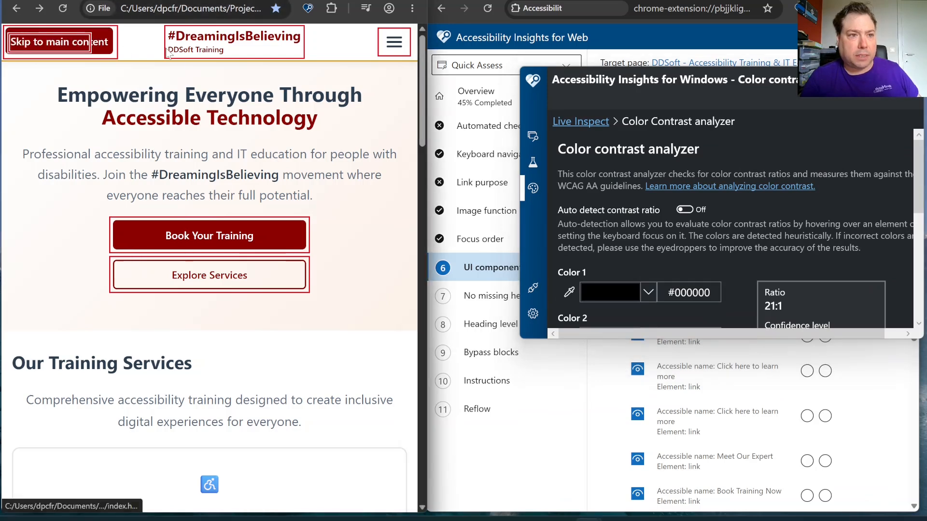
{"action": "left_click", "coordinate": [565, 296]}
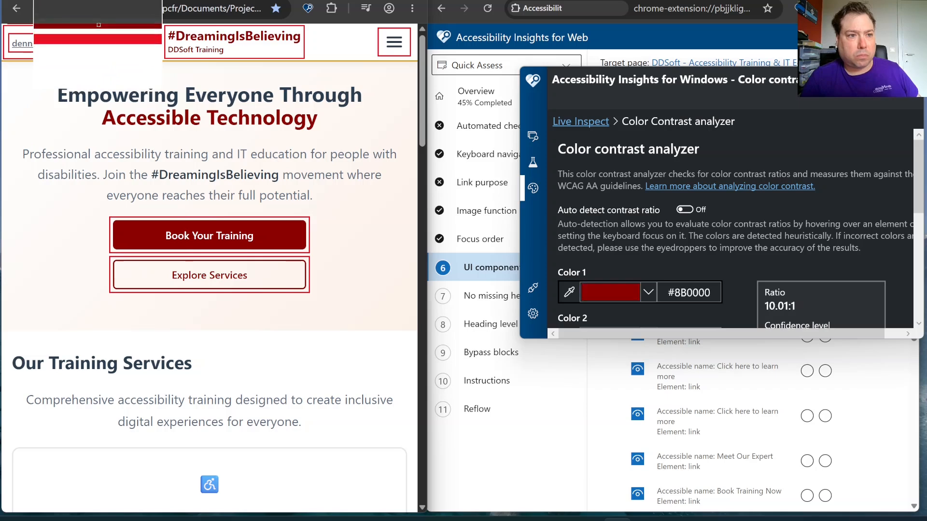
{"action": "left_click", "coordinate": [98, 25]}
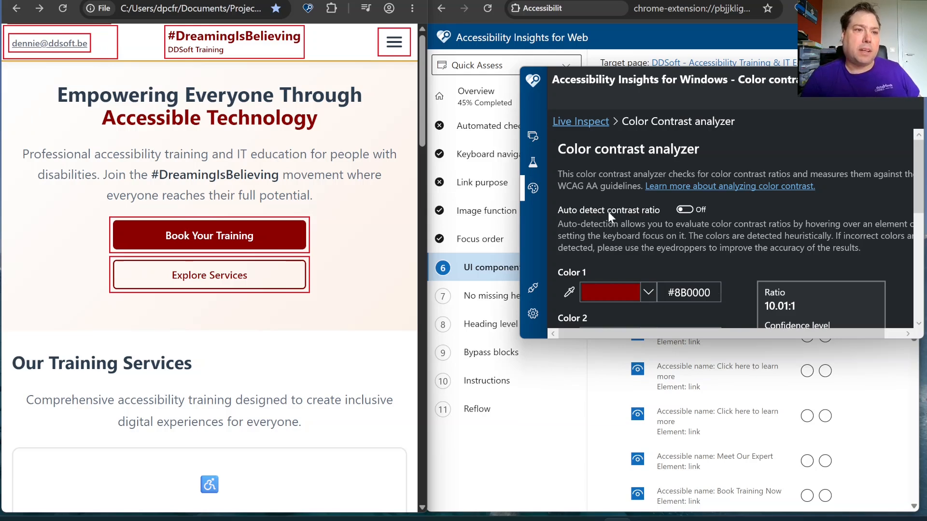
Sample the white header background around the skip link (#FFFFFF) as Color 2
{"action": "scroll", "coordinate": [608, 211], "scroll_direction": "down", "scroll_amount": 1}
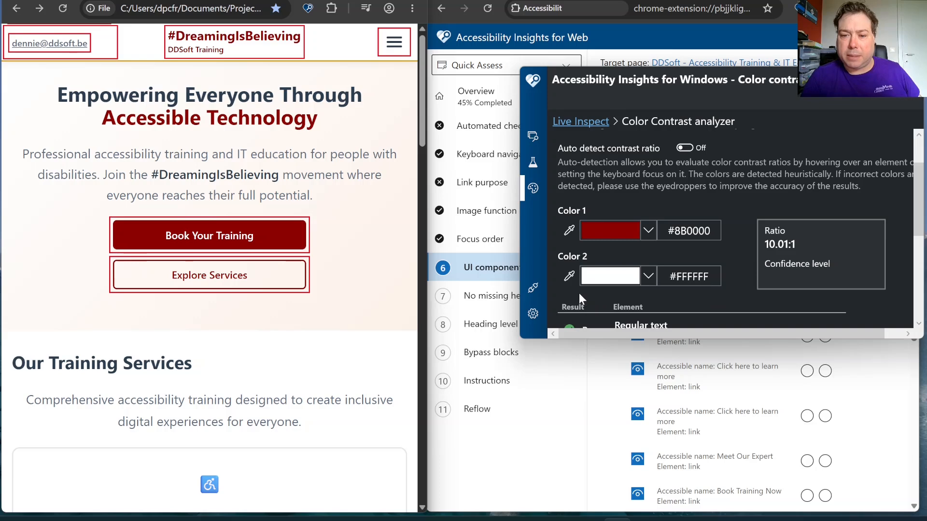
{"action": "left_click", "coordinate": [570, 282]}
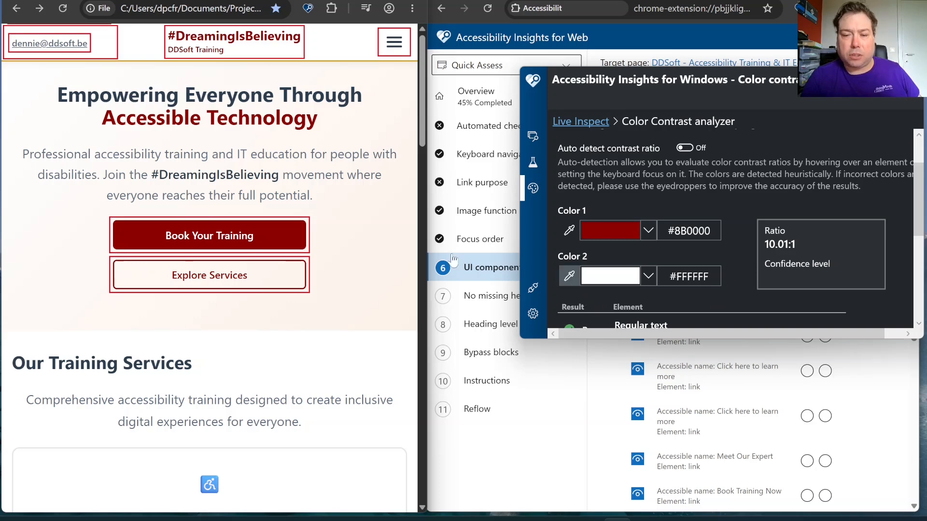
{"action": "left_click", "coordinate": [141, 51]}
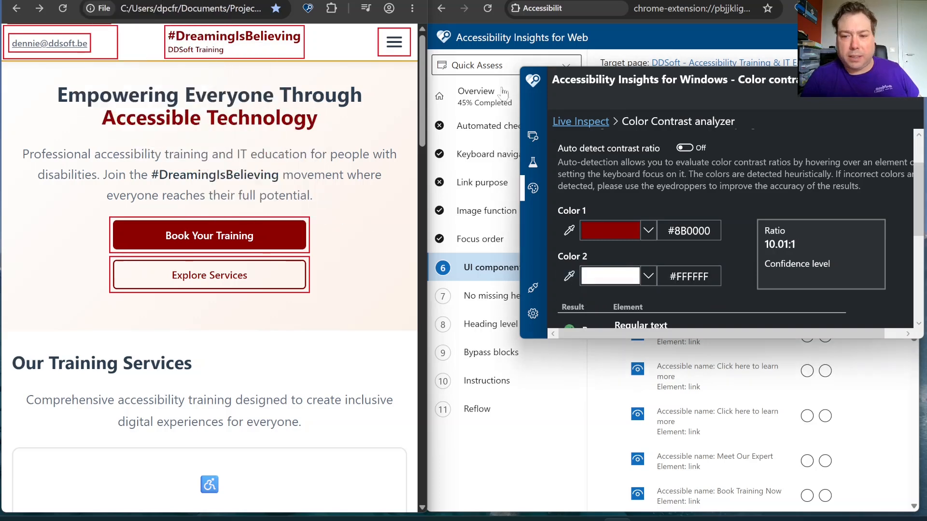
Review the contrast ratio and the results for regular text, large text, and graphical objects and UI components
{"action": "scroll", "coordinate": [644, 191], "scroll_direction": "down", "scroll_amount": 2}
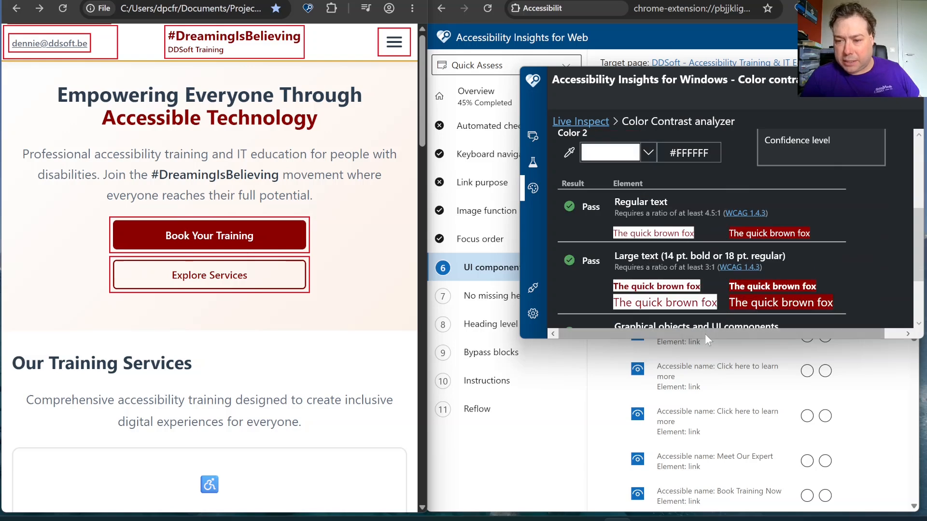
{"action": "scroll", "coordinate": [670, 270], "scroll_direction": "down", "scroll_amount": 1}
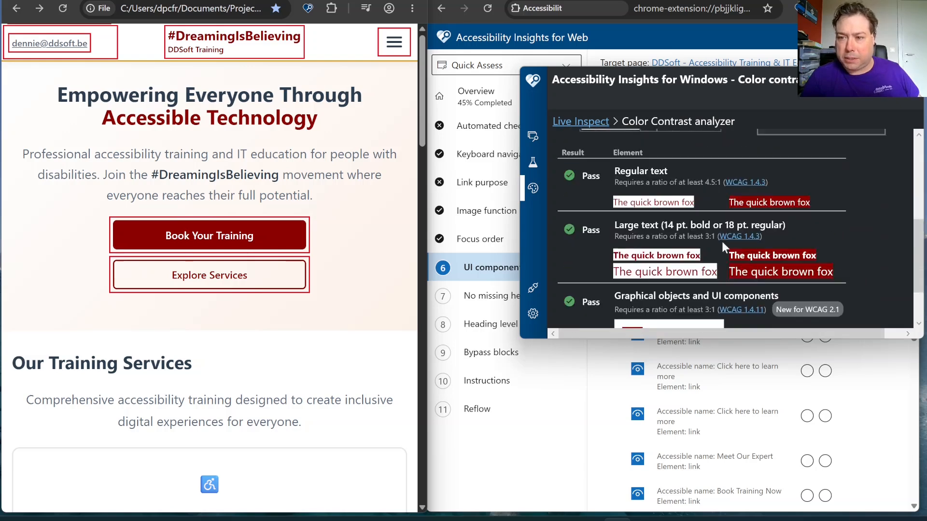
{"action": "scroll", "coordinate": [748, 237], "scroll_direction": "up", "scroll_amount": 2}
{"action": "scroll", "coordinate": [606, 271], "scroll_direction": "up", "scroll_amount": 1}
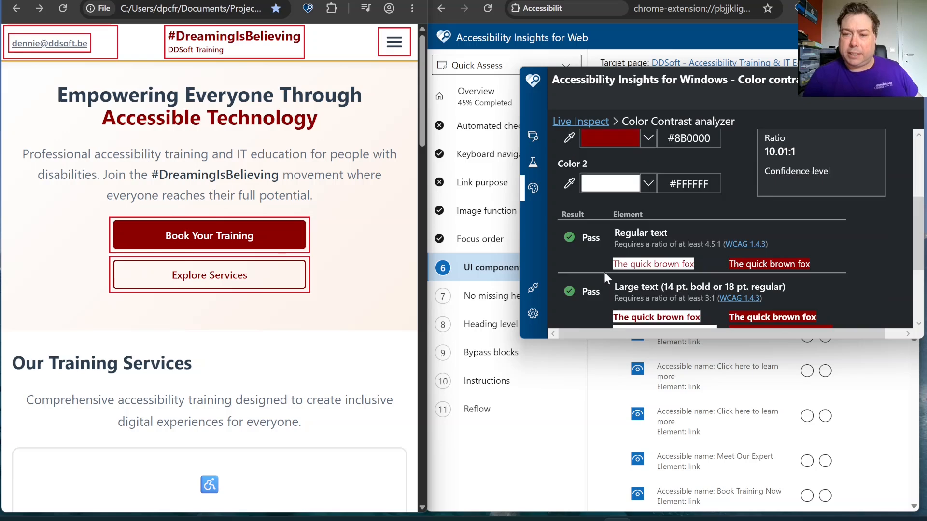
{"action": "scroll", "coordinate": [604, 272], "scroll_direction": "down", "scroll_amount": 2}
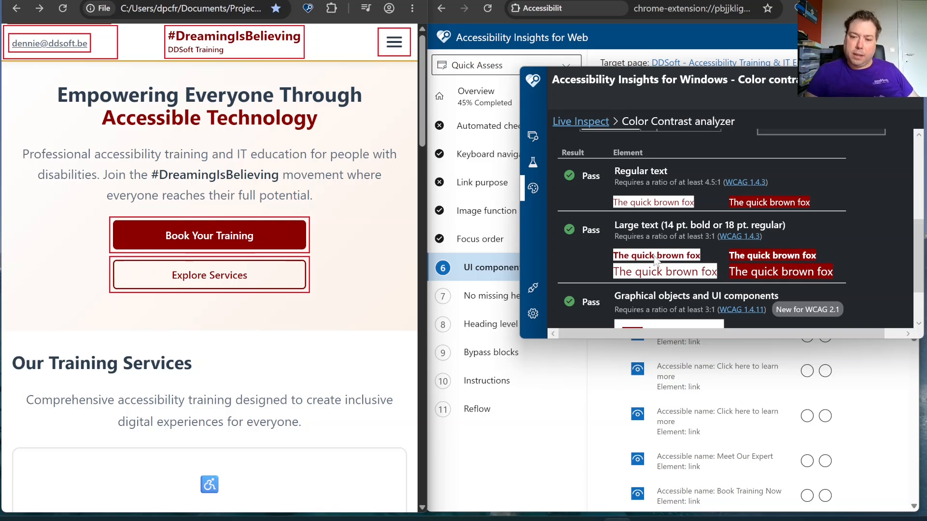
{"action": "scroll", "coordinate": [638, 294], "scroll_direction": "down", "scroll_amount": 1}
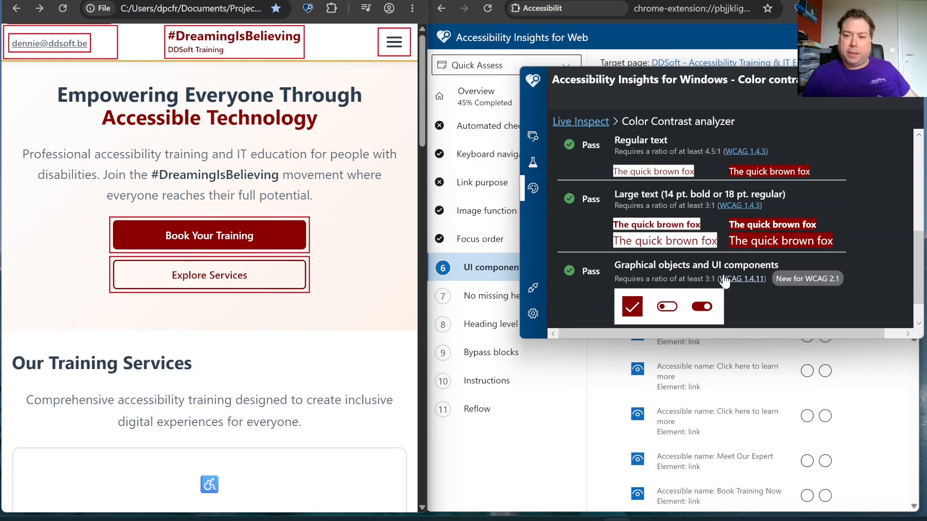
{"action": "scroll", "coordinate": [722, 268], "scroll_direction": "up", "scroll_amount": 5}
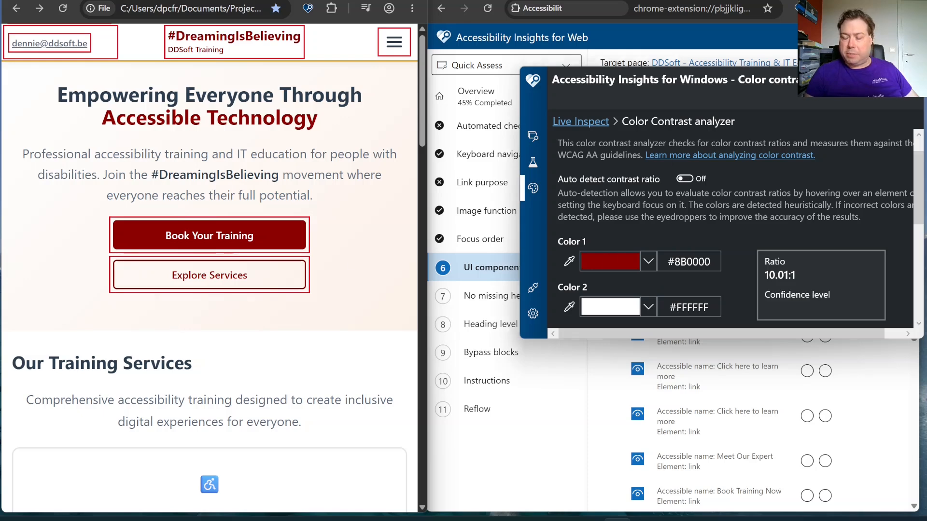
Minimize the analyzer, turn off highlighting for all instances, and mark the Skip to main content link as Pass
{"action": "left_click", "coordinate": [846, 77]}
{"action": "left_click", "coordinate": [638, 148]}
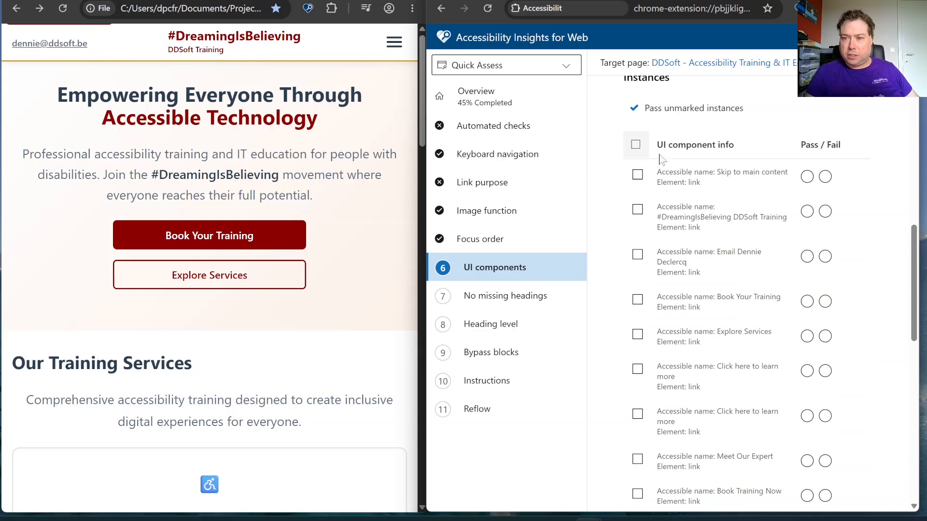
{"action": "left_click", "coordinate": [808, 177]}
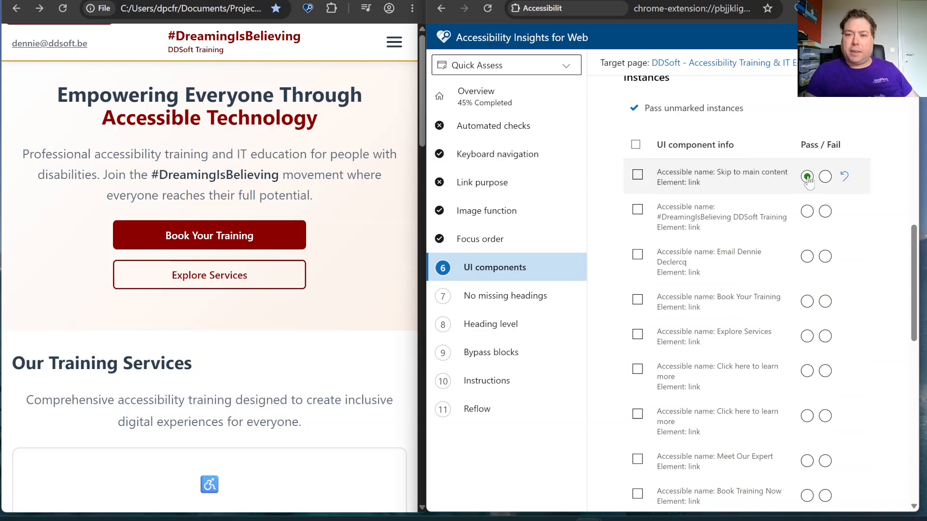
Highlight the #DreamingIsBelieving DDSoft Training link and sample its text (#8B0000) as Color 1 and its background (#FFFFFF) as Color 2
{"action": "left_click", "coordinate": [638, 210]}
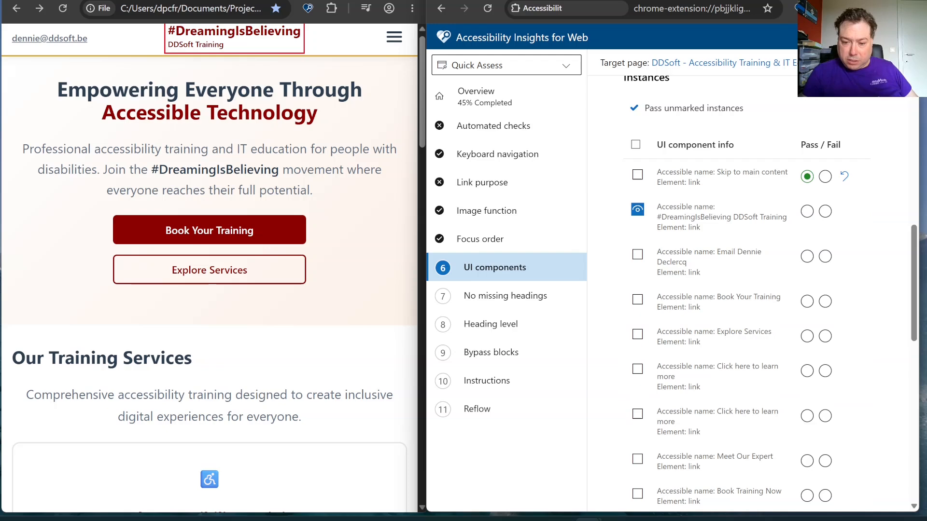
{"action": "left_click", "coordinate": [617, 520]}
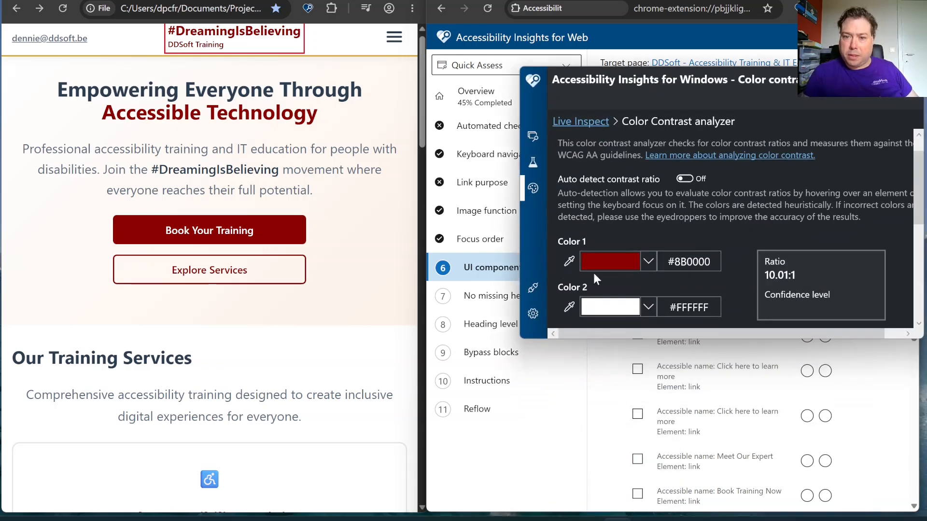
{"action": "left_click", "coordinate": [569, 259]}
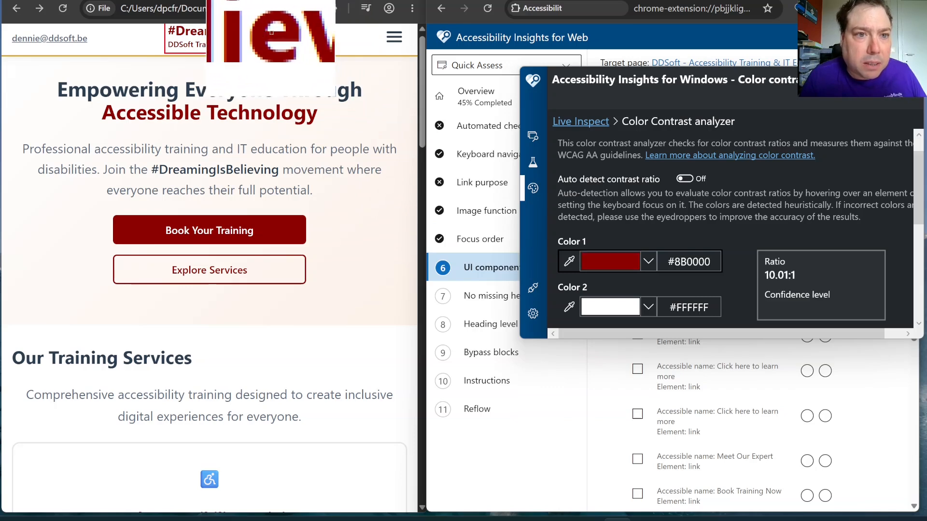
{"action": "left_click", "coordinate": [271, 33]}
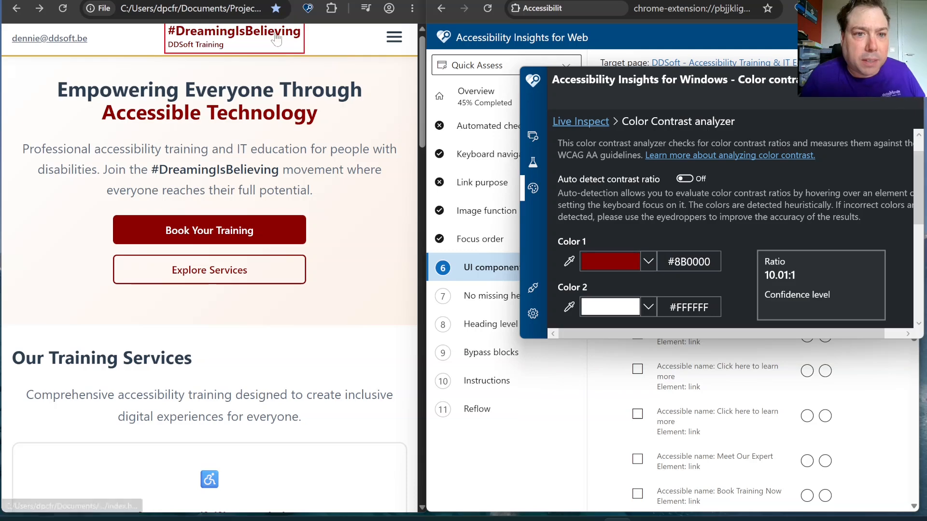
{"action": "left_click", "coordinate": [569, 307]}
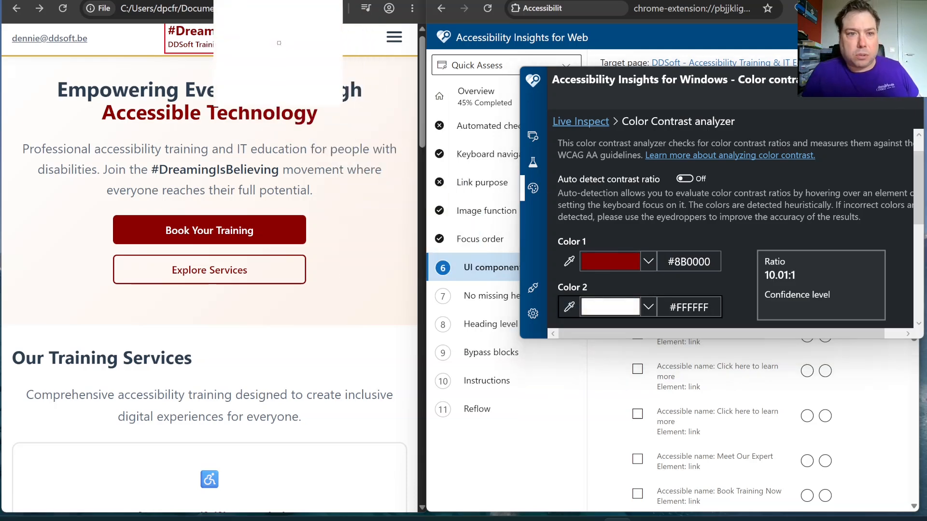
{"action": "left_click", "coordinate": [272, 45]}
Check the contrast results, minimize the analyzer and mark the #DreamingIsBelieving DDSoft Training link as Pass
{"action": "scroll", "coordinate": [752, 260], "scroll_direction": "down", "scroll_amount": 5}
{"action": "left_click", "coordinate": [851, 77]}
{"action": "left_click", "coordinate": [807, 211]}
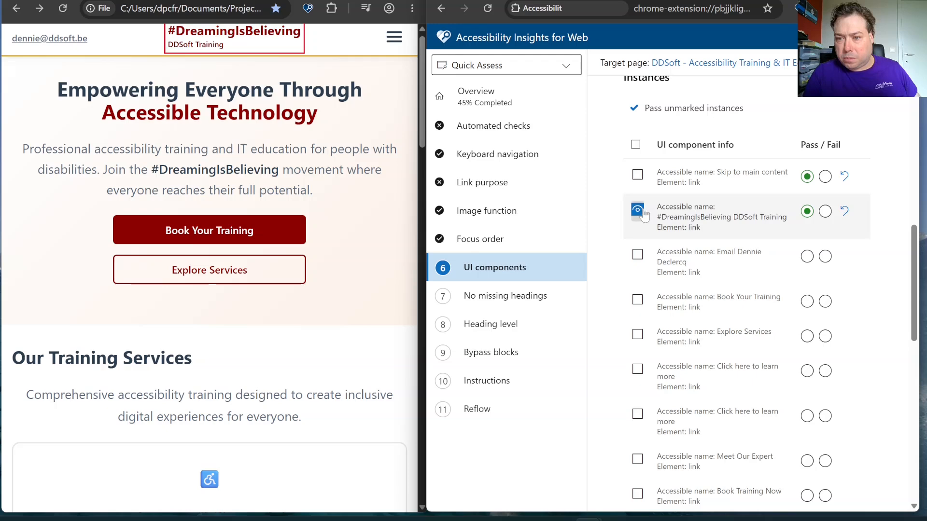
Highlight only the email contact link and sample its text (#5D6D7E) as Color 1 in the contrast analyzer
{"action": "left_click", "coordinate": [645, 257]}
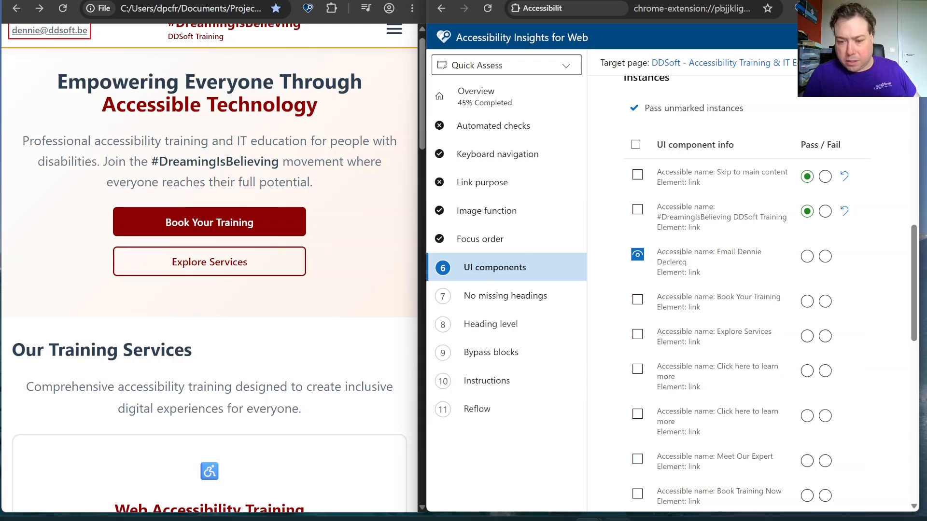
{"action": "left_click", "coordinate": [618, 520]}
{"action": "scroll", "coordinate": [737, 263], "scroll_direction": "up", "scroll_amount": 5}
{"action": "scroll", "coordinate": [724, 252], "scroll_direction": "up", "scroll_amount": 3}
{"action": "left_click", "coordinate": [569, 292]}
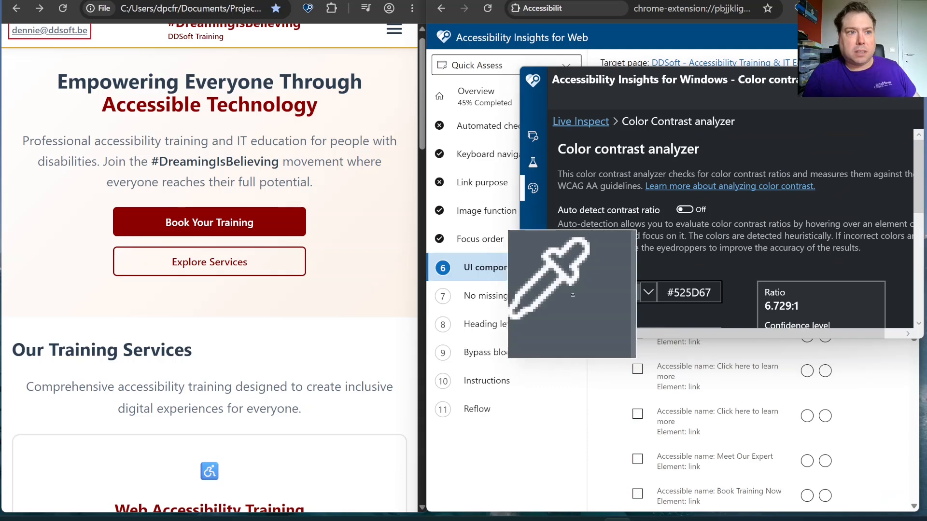
{"action": "left_click", "coordinate": [79, 32]}
Check the contrast results against #FFFFFF, minimize the analyzer and mark the email contact link as Pass
{"action": "scroll", "coordinate": [587, 277], "scroll_direction": "down", "scroll_amount": 2}
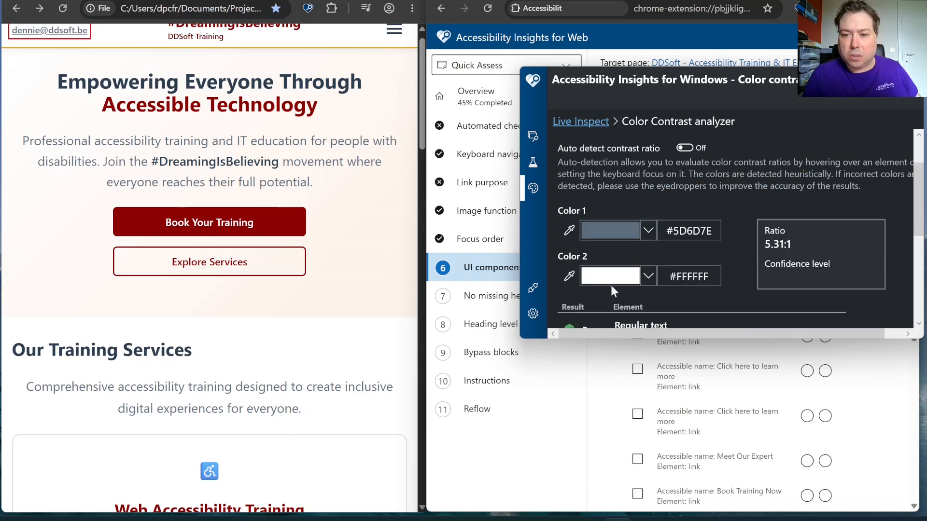
{"action": "scroll", "coordinate": [662, 292], "scroll_direction": "down", "scroll_amount": 4}
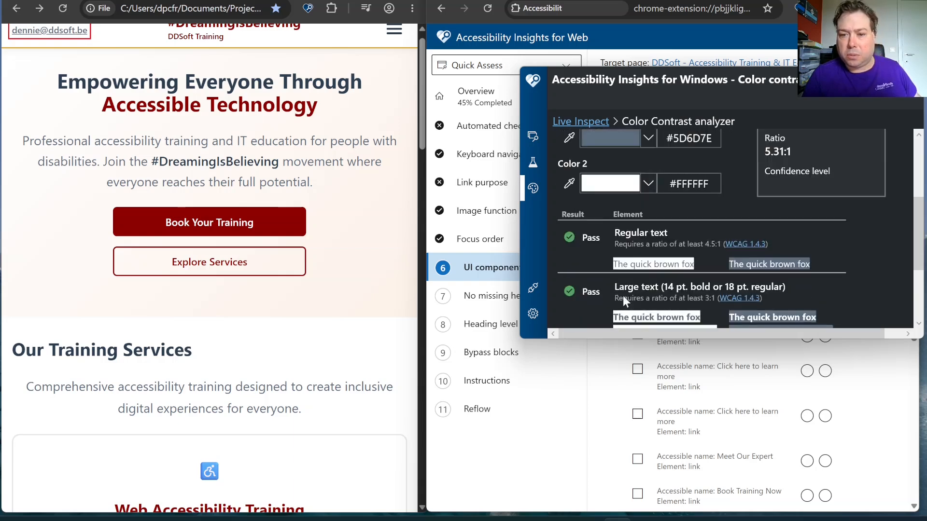
{"action": "left_click", "coordinate": [854, 78]}
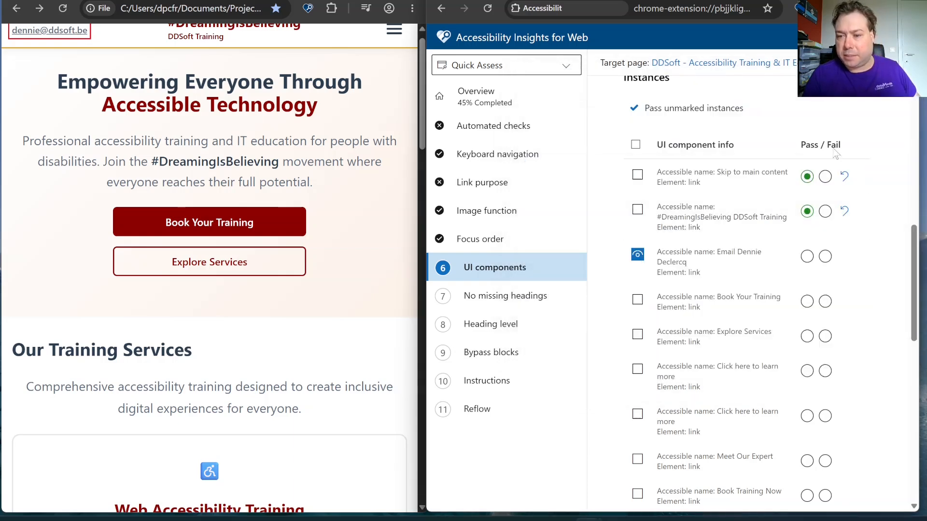
{"action": "left_click", "coordinate": [806, 257]}
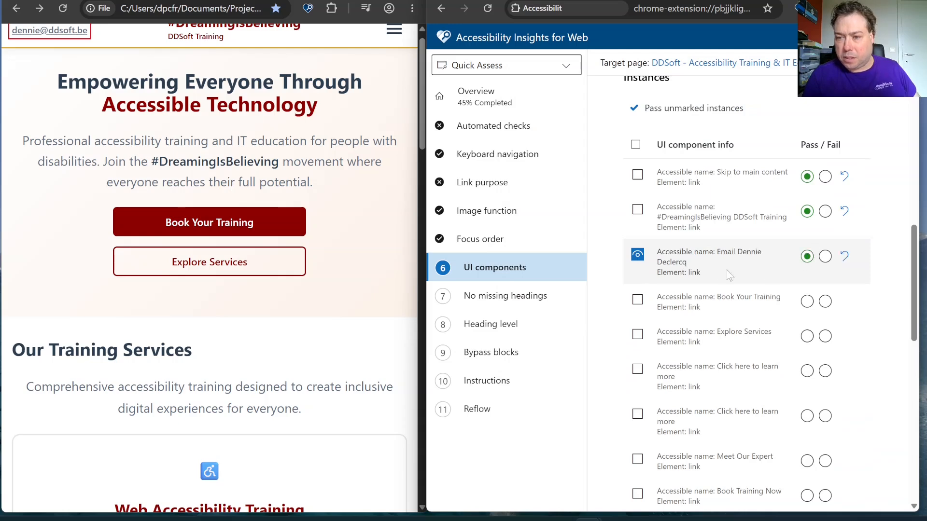
Highlight only the Book Your Training link and sample its text (#FFFFFF) as Color 1 and its background (#8B0000) as Color 2
{"action": "left_click", "coordinate": [638, 299]}
{"action": "left_click", "coordinate": [637, 254]}
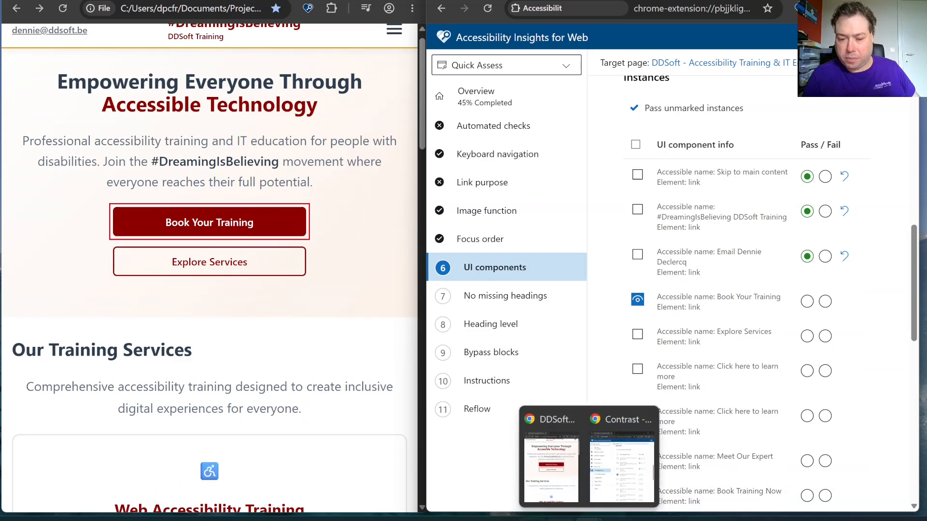
{"action": "left_click", "coordinate": [618, 520]}
{"action": "scroll", "coordinate": [666, 221], "scroll_direction": "up", "scroll_amount": 7}
{"action": "scroll", "coordinate": [631, 225], "scroll_direction": "down", "scroll_amount": 1}
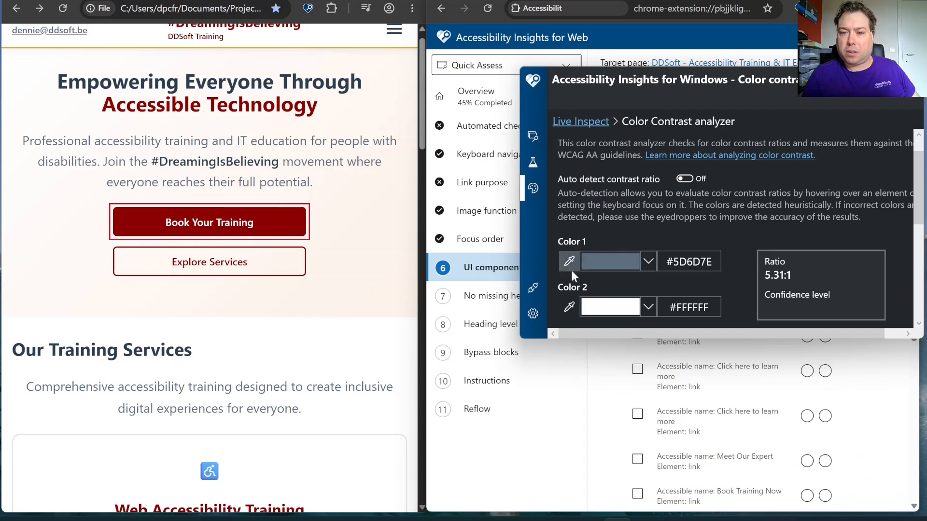
{"action": "left_click", "coordinate": [569, 262]}
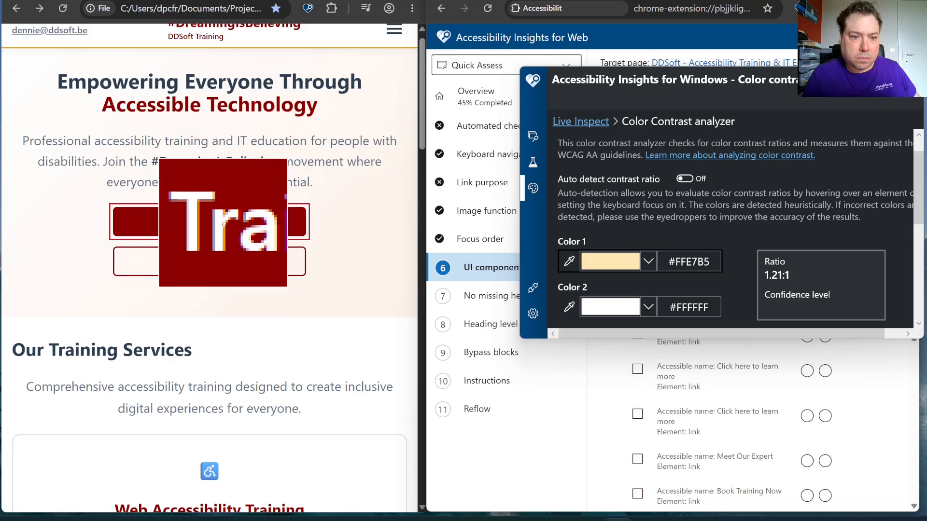
{"action": "left_click", "coordinate": [223, 223]}
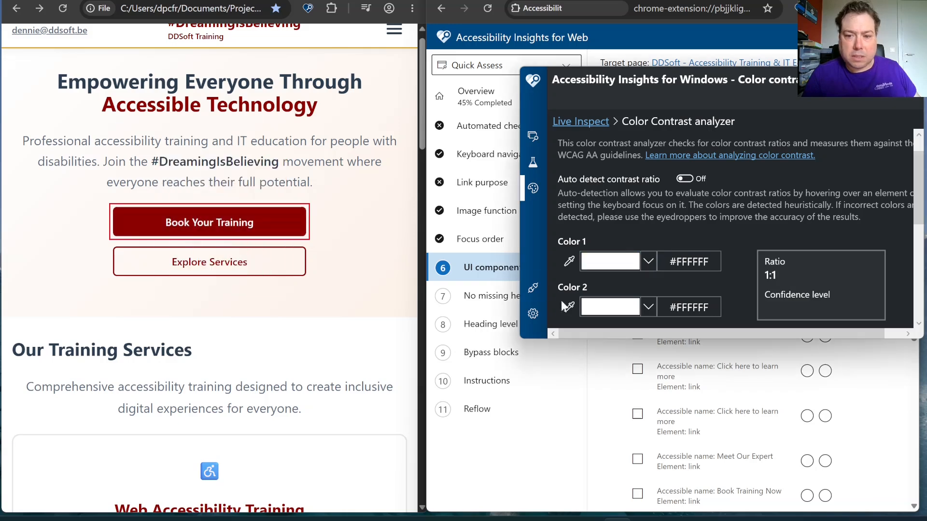
{"action": "left_click", "coordinate": [253, 226]}
Check the contrast results, then mark the Book Your Training link as Pass and turn off its highlighting
{"action": "scroll", "coordinate": [605, 239], "scroll_direction": "down", "scroll_amount": 3}
{"action": "scroll", "coordinate": [605, 240], "scroll_direction": "down", "scroll_amount": 4}
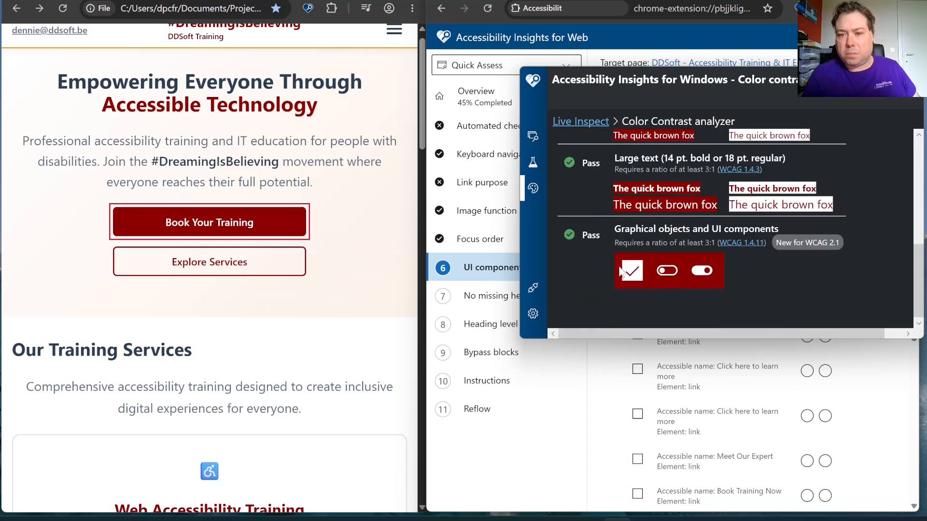
{"action": "left_click", "coordinate": [842, 77]}
{"action": "left_click", "coordinate": [805, 304]}
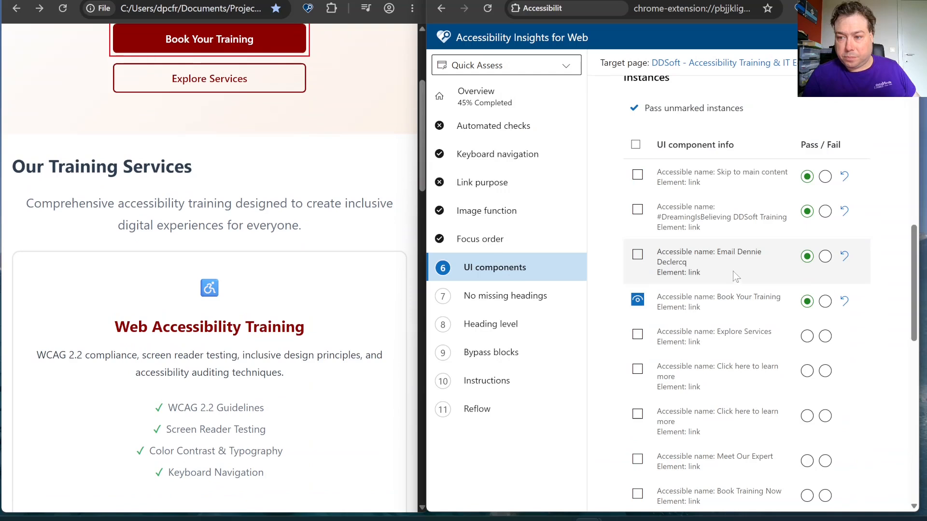
{"action": "left_click", "coordinate": [637, 302]}
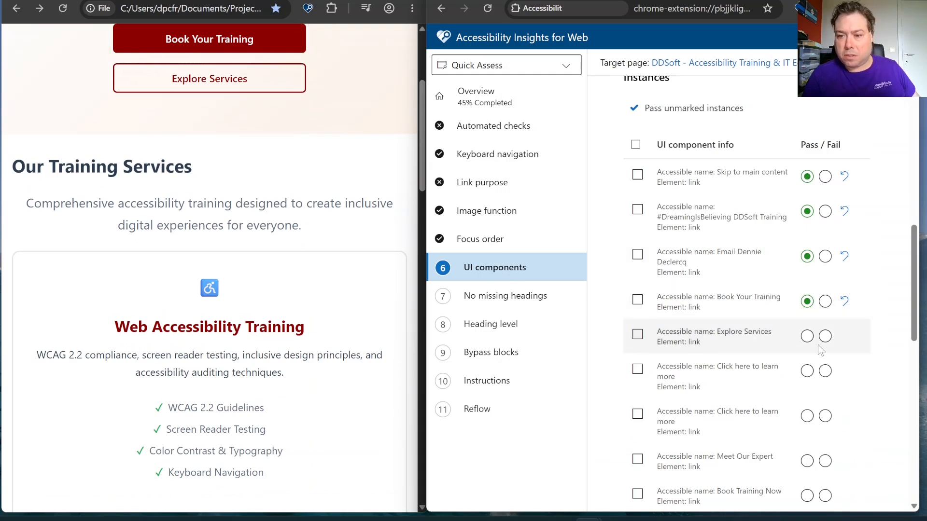
Highlight the Explore Services link and sample its text (#8B0000) as Color 1 and its background (#FEF6F0) as Color 2
{"action": "left_click", "coordinate": [638, 335]}
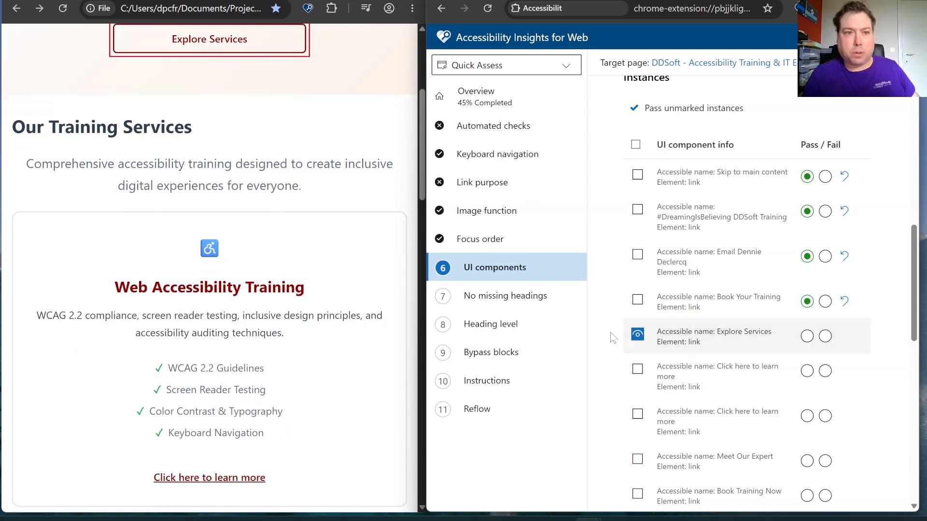
{"action": "left_click", "coordinate": [618, 518]}
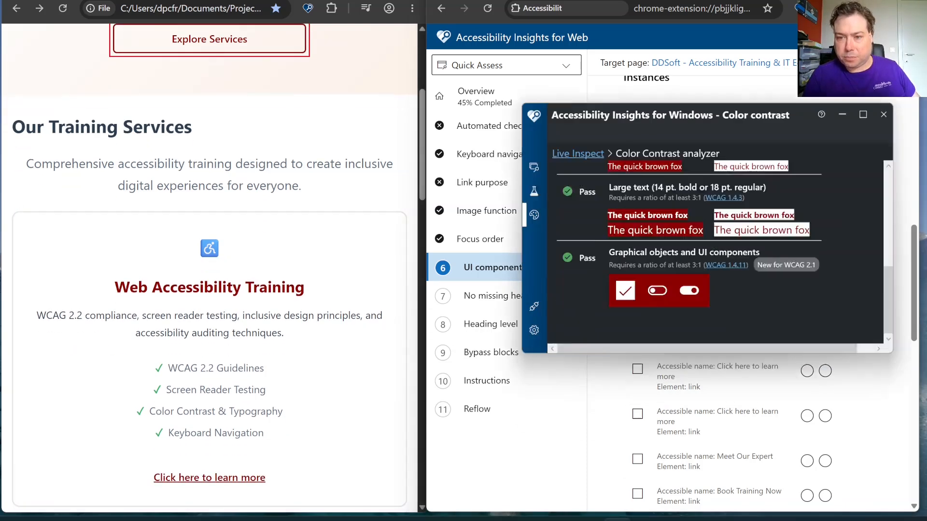
{"action": "scroll", "coordinate": [705, 290], "scroll_direction": "up", "scroll_amount": 4}
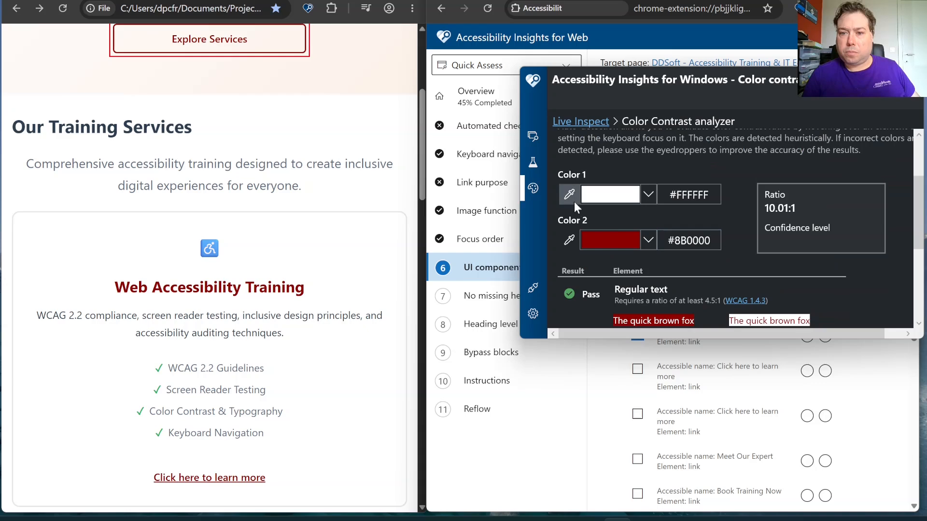
{"action": "left_click", "coordinate": [572, 199]}
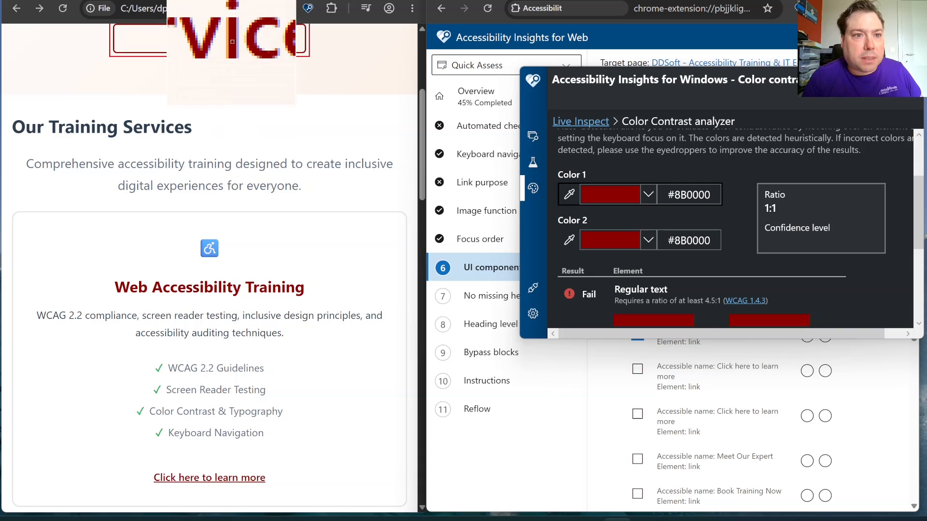
{"action": "left_click", "coordinate": [232, 42]}
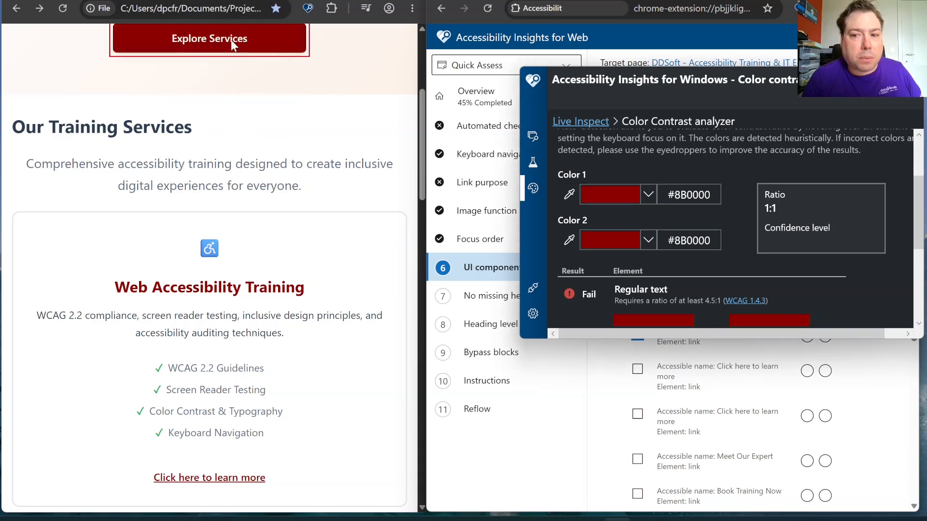
{"action": "left_click", "coordinate": [572, 238]}
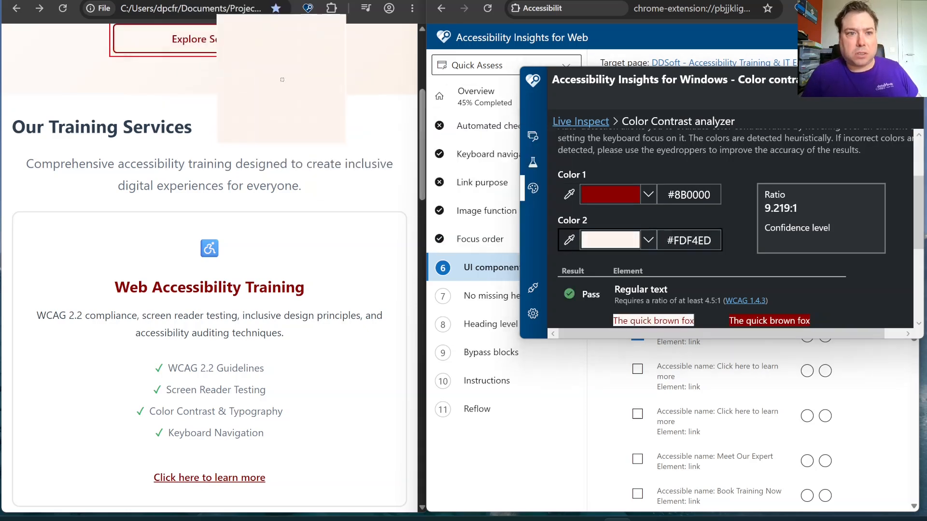
{"action": "left_click", "coordinate": [257, 46]}
Check the contrast results and mark the Explore Services link as Pass
{"action": "scroll", "coordinate": [823, 210], "scroll_direction": "down", "scroll_amount": 5}
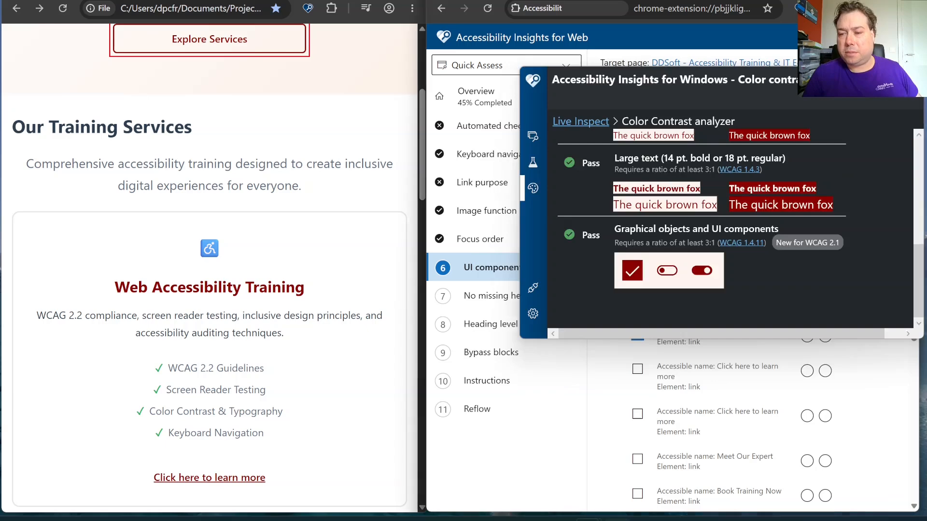
{"action": "left_click", "coordinate": [835, 343]}
{"action": "left_click", "coordinate": [811, 336]}
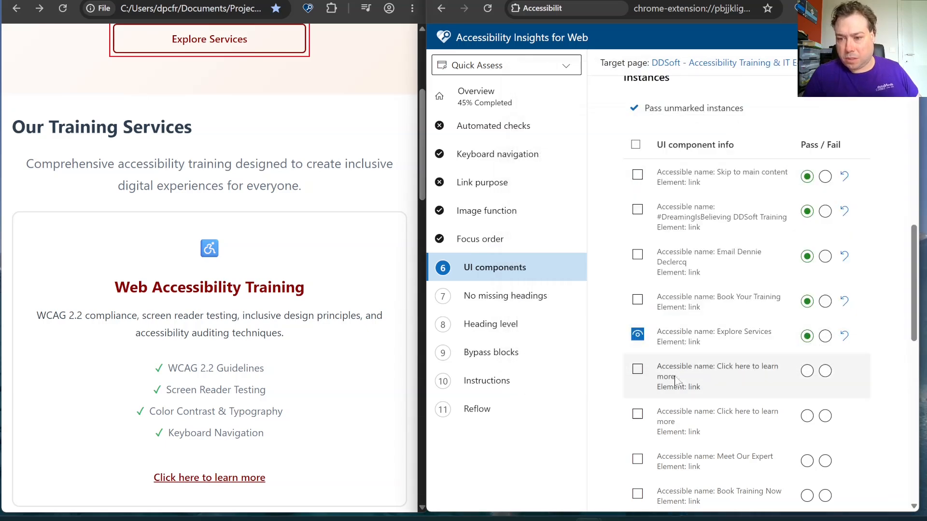
Highlight the first Click here to learn more link and sample its background (#FFFFFF) as Color 2, keeping #8B0000 as Color 1
{"action": "left_click", "coordinate": [639, 370]}
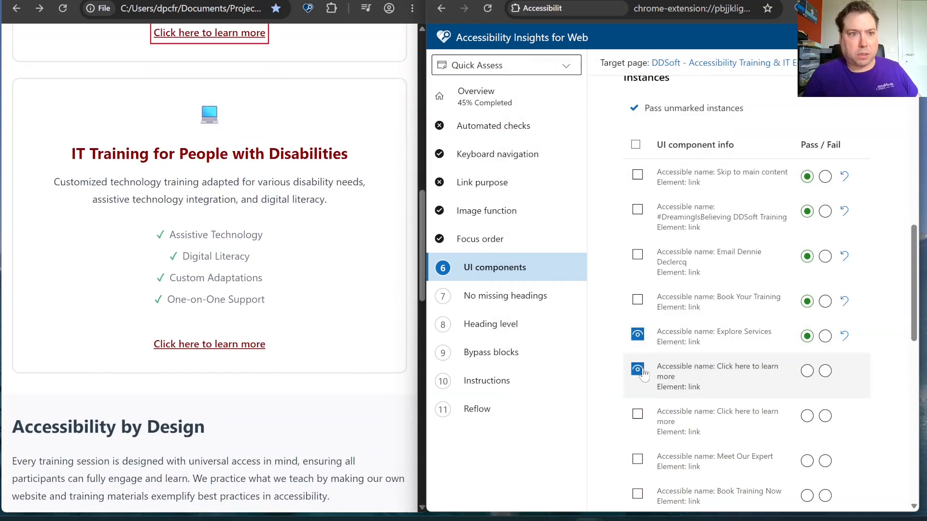
{"action": "left_click", "coordinate": [616, 520]}
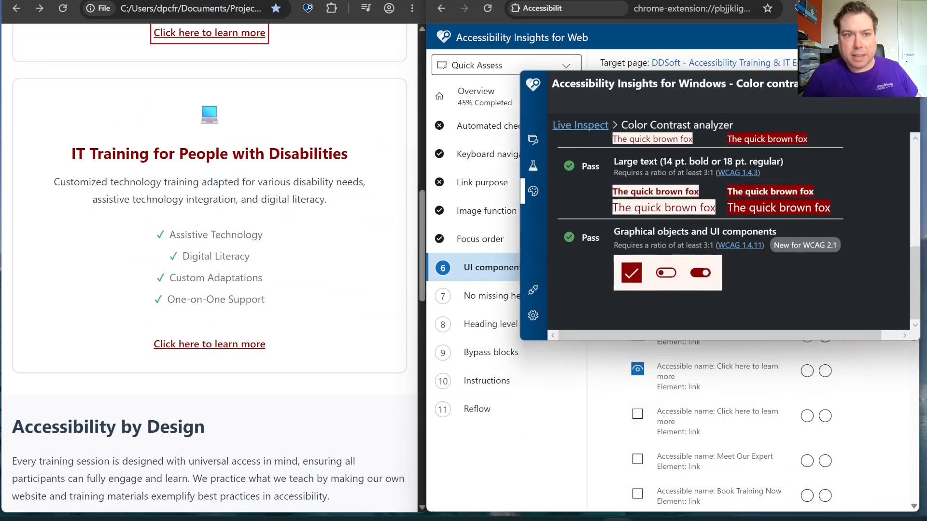
{"action": "scroll", "coordinate": [636, 176], "scroll_direction": "up", "scroll_amount": 3}
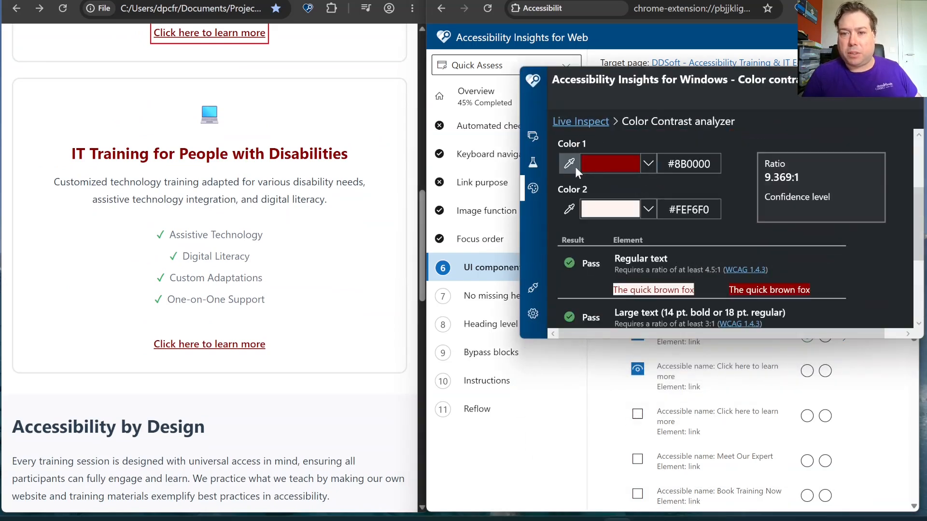
{"action": "left_click", "coordinate": [569, 210]}
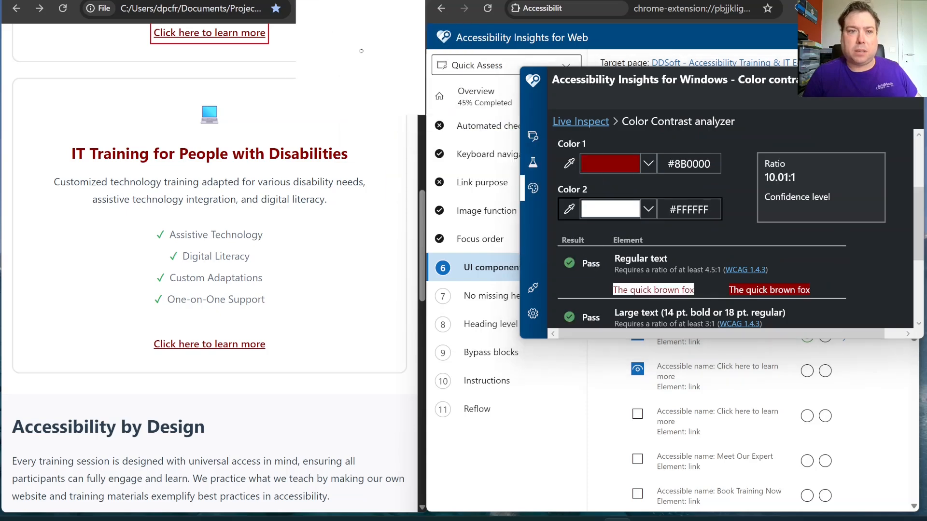
{"action": "left_click", "coordinate": [322, 52]}
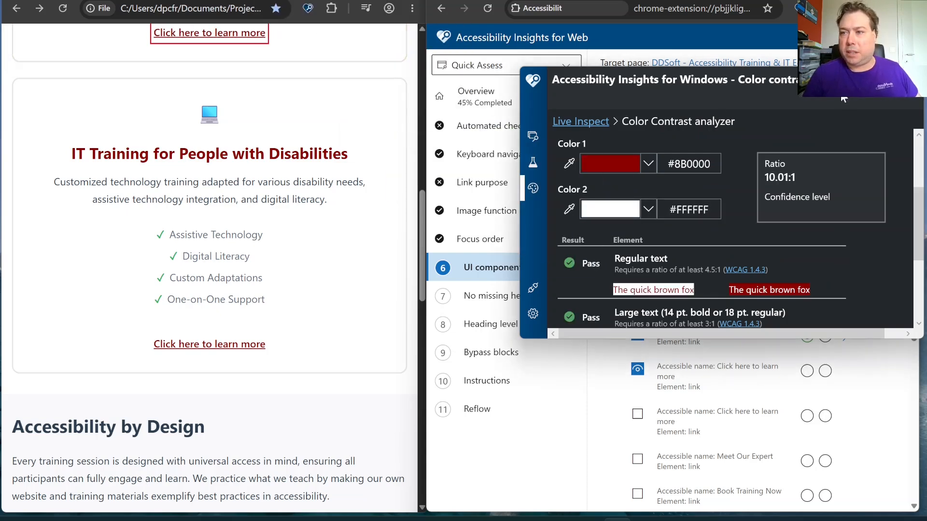
Mark both Click here to learn more links as Pass, highlighting the second one on the page and rechecking the analyzer's colors
{"action": "left_click", "coordinate": [856, 79]}
{"action": "left_click", "coordinate": [807, 371]}
{"action": "left_click", "coordinate": [637, 414]}
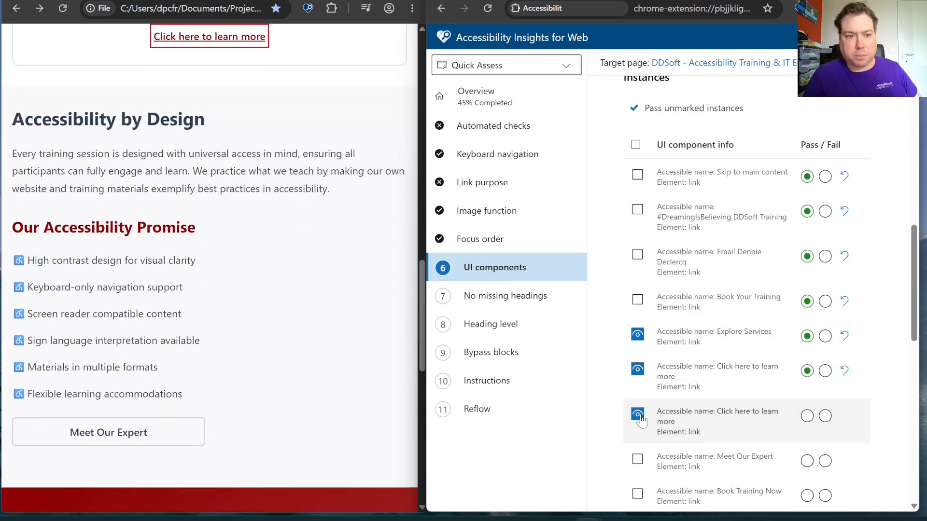
{"action": "left_click", "coordinate": [808, 416]}
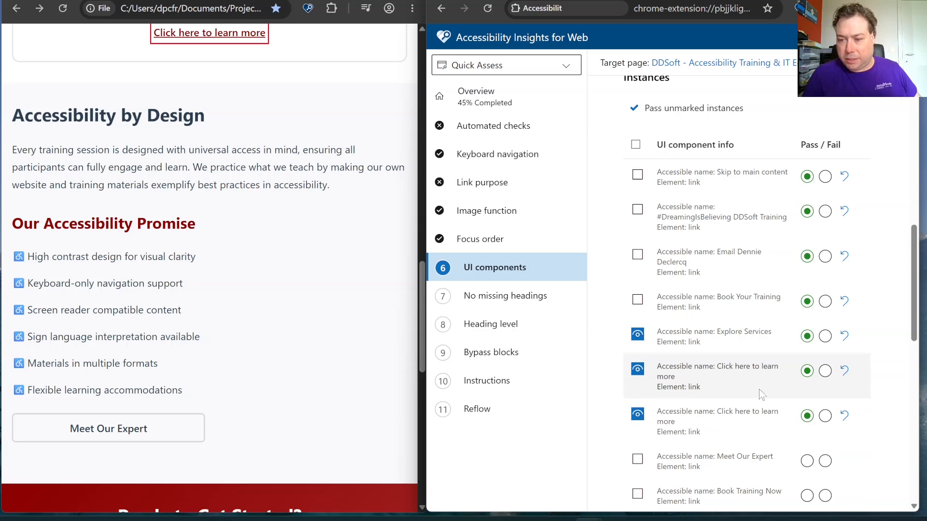
{"action": "mouse_move", "coordinate": [589, 518]}
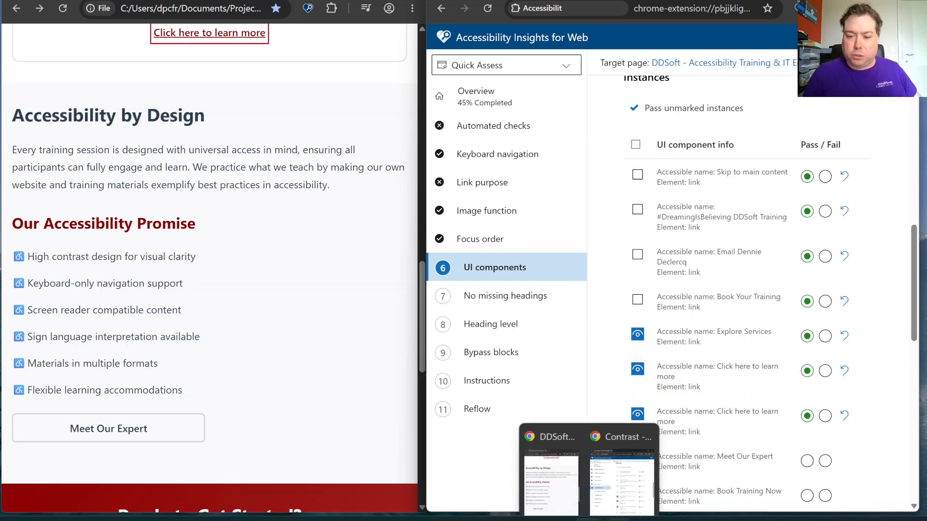
{"action": "left_click", "coordinate": [622, 483]}
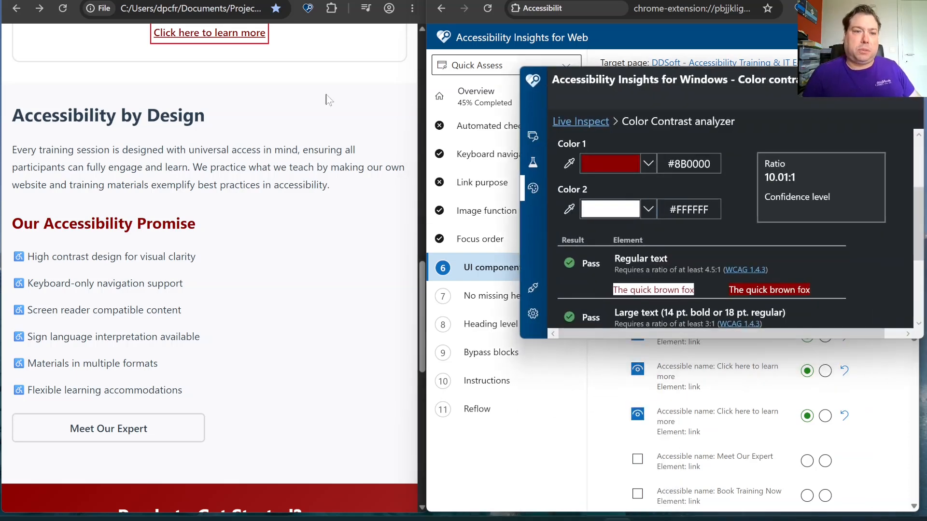
{"action": "left_click", "coordinate": [682, 347]}
Highlight the Meet Our Expert link and sample its text (#2C3E50) as Color 1, keeping #FFFFFF as Color 2
{"action": "scroll", "coordinate": [682, 339], "scroll_direction": "down", "scroll_amount": 3}
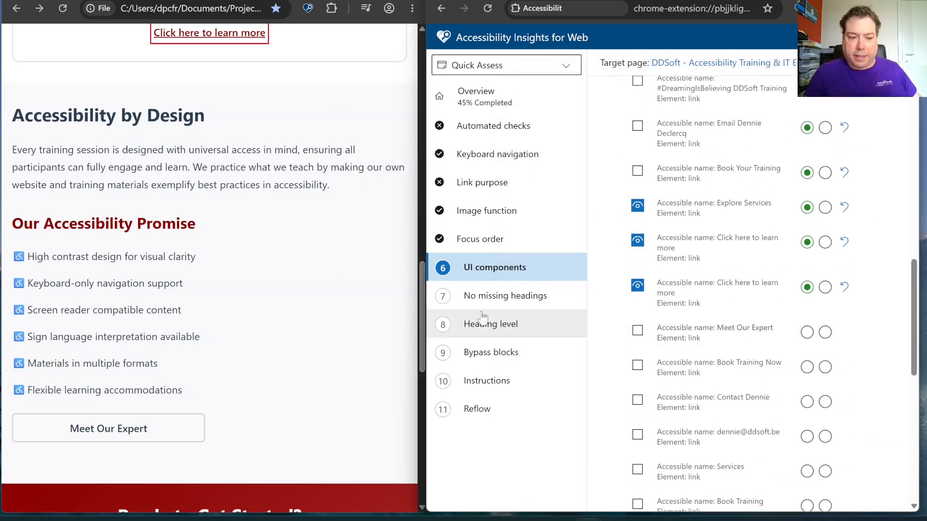
{"action": "left_click", "coordinate": [636, 335]}
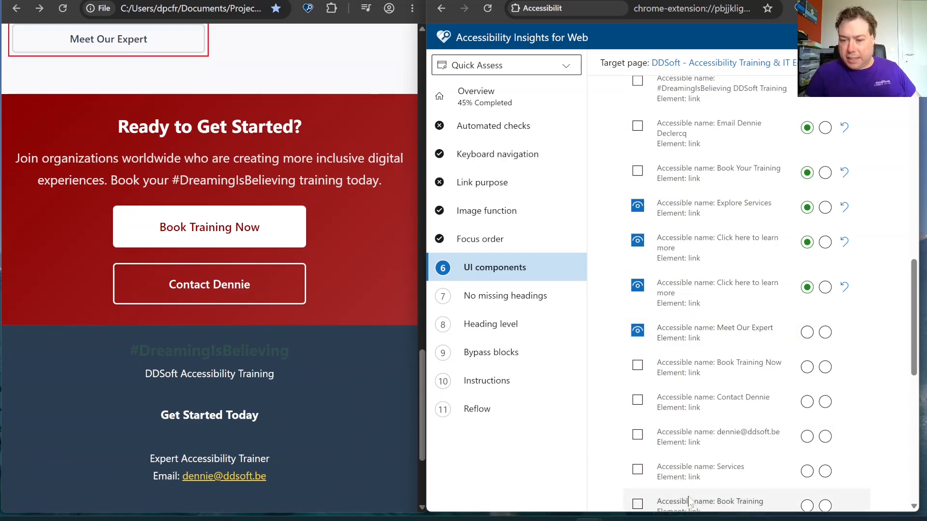
{"action": "left_click", "coordinate": [588, 520]}
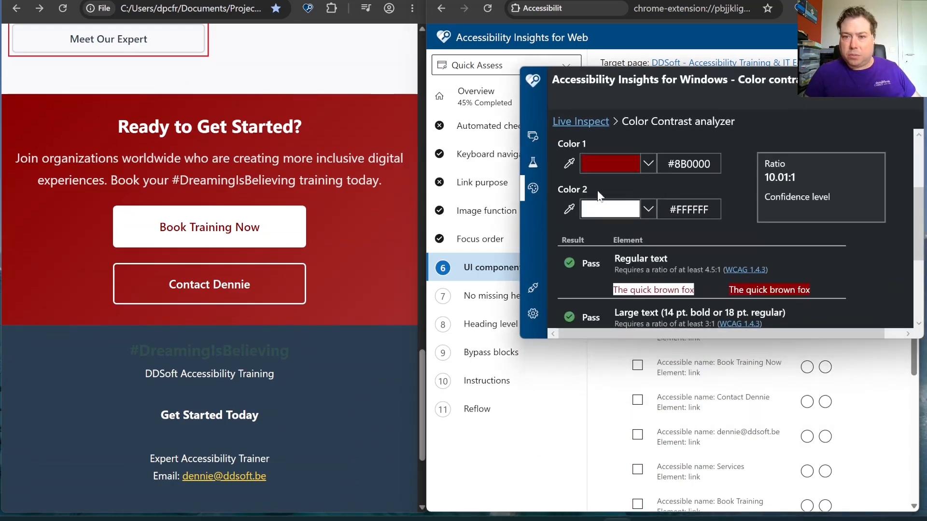
{"action": "left_click", "coordinate": [569, 164]}
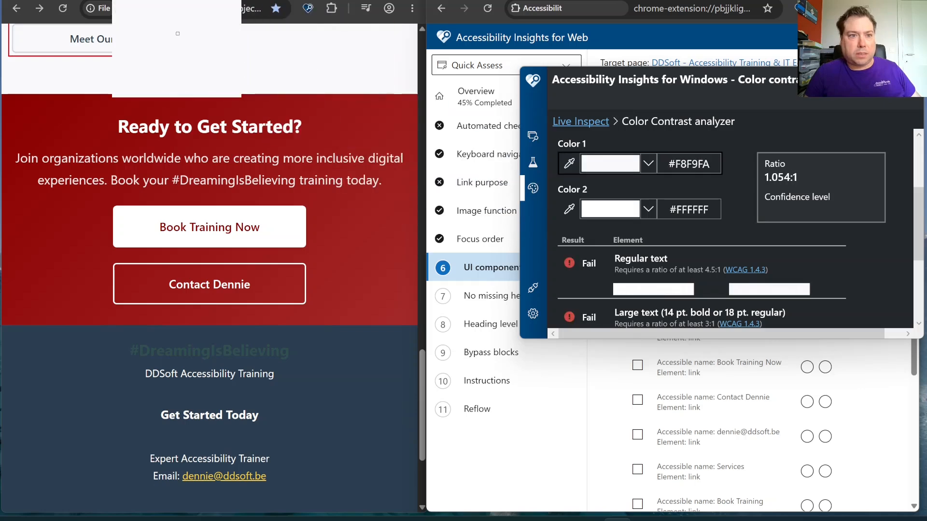
{"action": "left_click", "coordinate": [174, 33]}
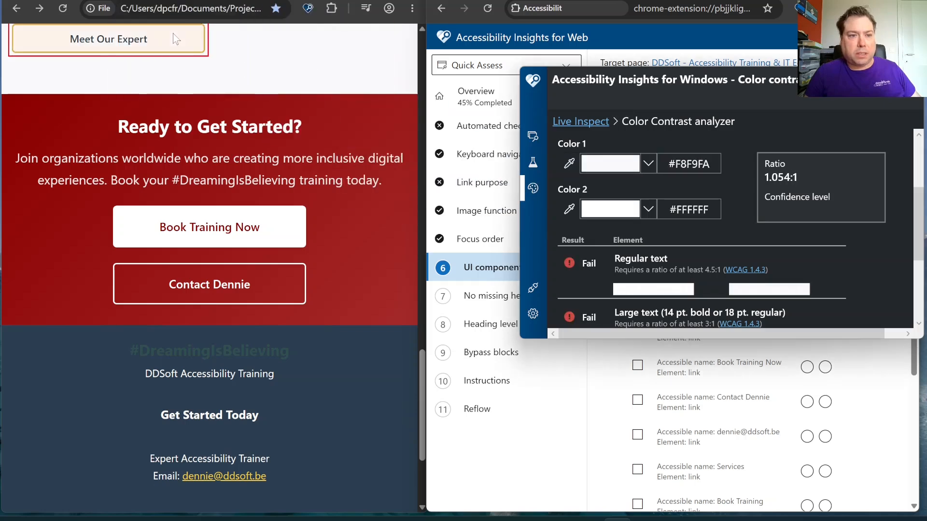
{"action": "left_click", "coordinate": [567, 165]}
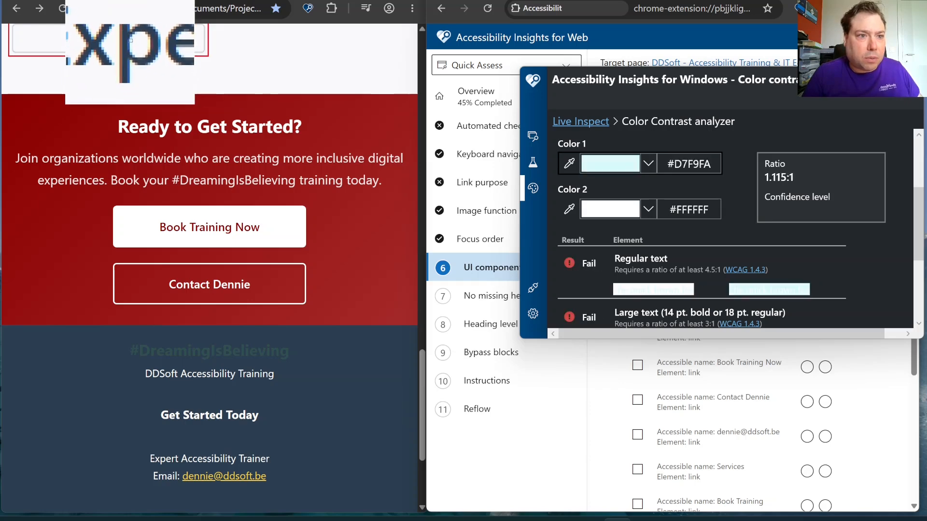
{"action": "left_click", "coordinate": [129, 41]}
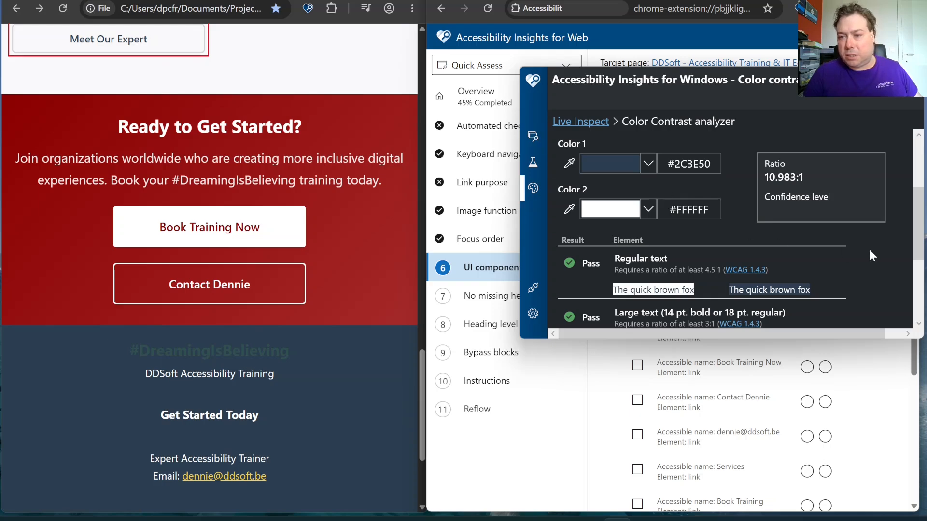
Check the contrast results and mark the Meet Our Expert link as Pass
{"action": "scroll", "coordinate": [870, 250], "scroll_direction": "down", "scroll_amount": 3}
{"action": "left_click", "coordinate": [862, 77]}
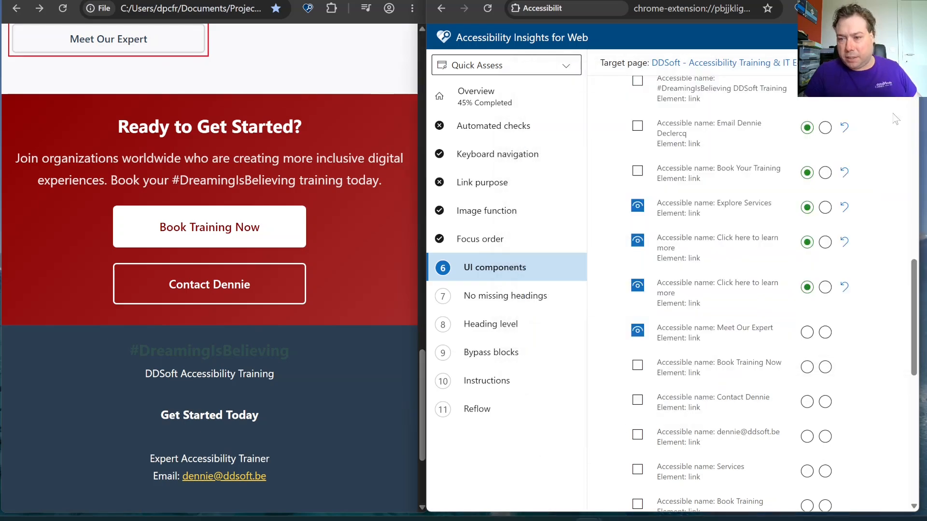
{"action": "left_click", "coordinate": [813, 334]}
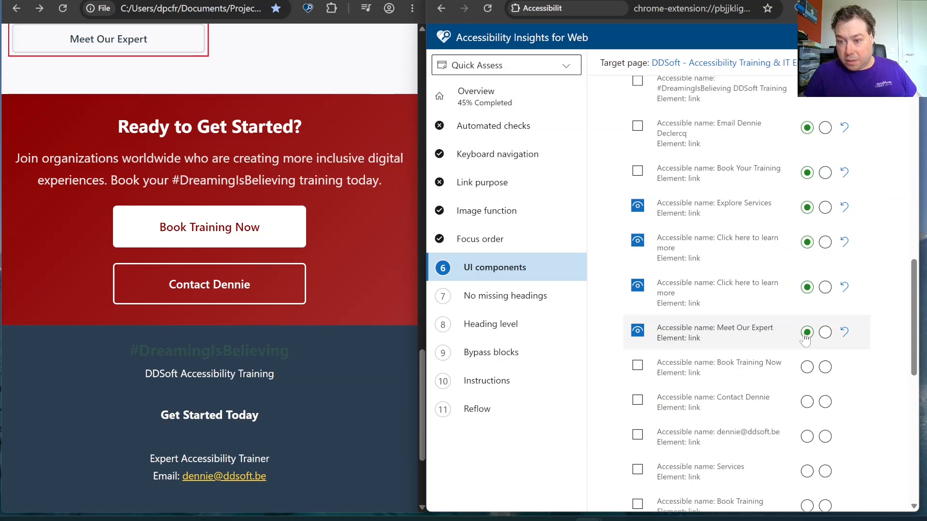
Mark the Book Training Now link and the contact link below it as Pass, and highlight both on the page
{"action": "left_click", "coordinate": [807, 367]}
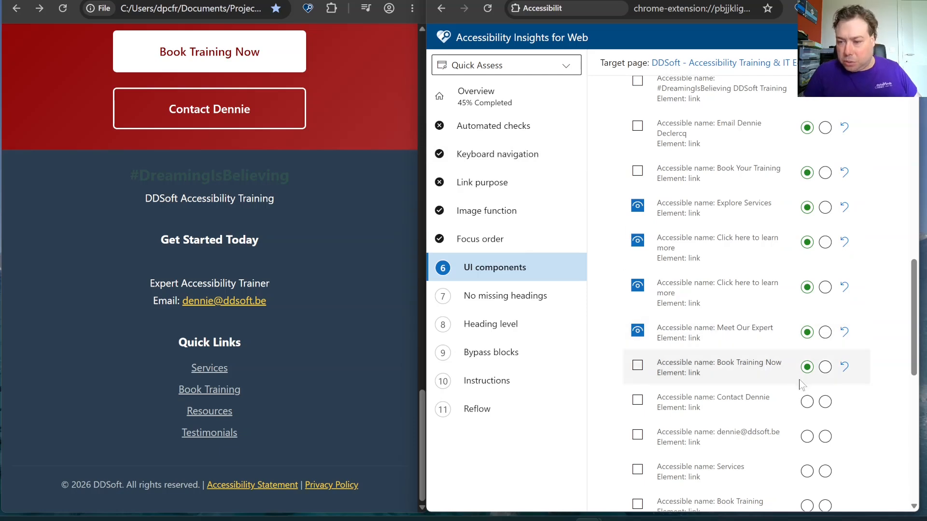
{"action": "left_click", "coordinate": [807, 402]}
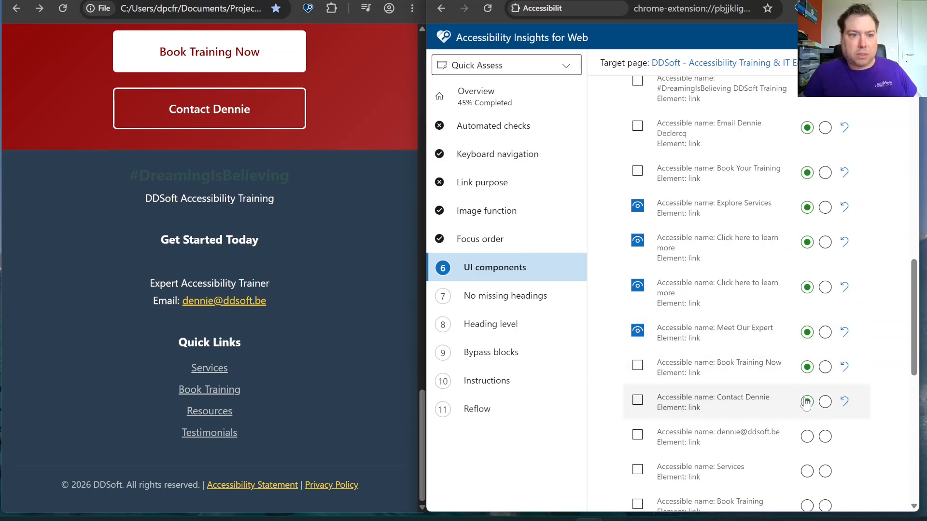
{"action": "left_click", "coordinate": [638, 400]}
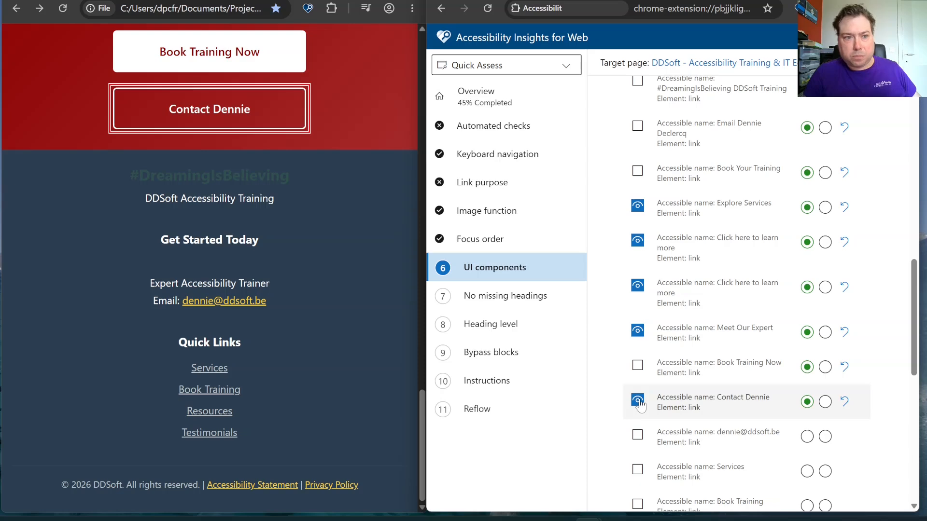
{"action": "left_click", "coordinate": [636, 366]}
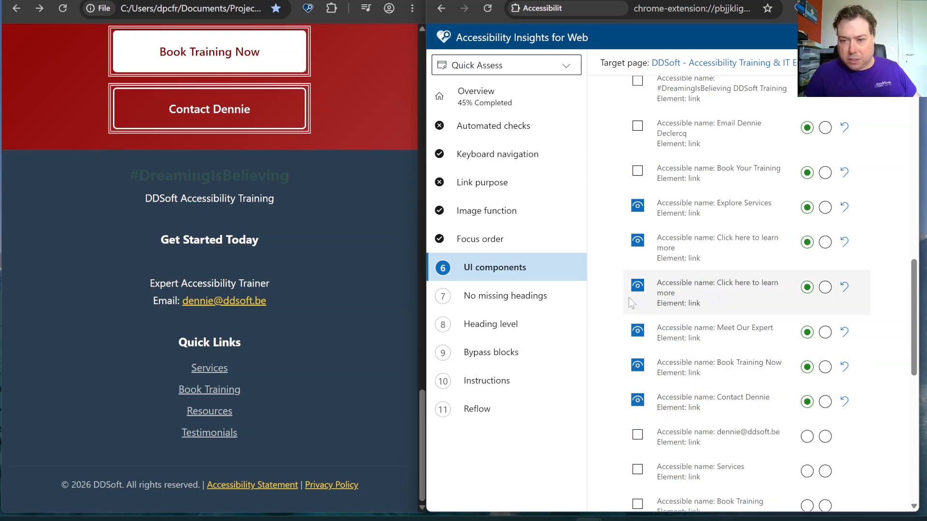
Turn off the highlights for Book Training Now, Meet Our Expert, both Click here to learn more links and Explore Services
{"action": "left_click", "coordinate": [638, 366]}
{"action": "left_click", "coordinate": [638, 332]}
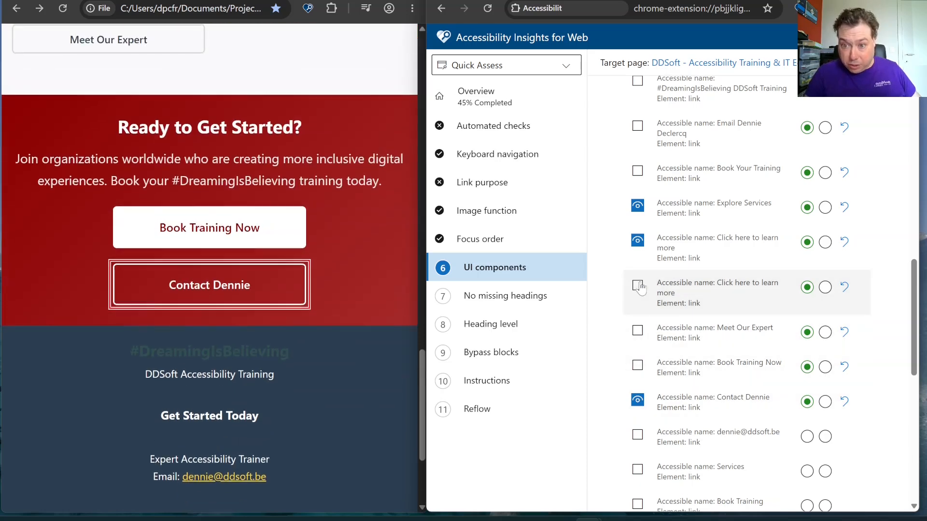
{"action": "left_click", "coordinate": [638, 286]}
{"action": "left_click", "coordinate": [637, 241]}
{"action": "left_click", "coordinate": [637, 207]}
Highlight the footer e-mail link and sample its text (#F4D03F) as Color 1 and its background (#2C3E50) as Color 2
{"action": "scroll", "coordinate": [638, 213], "scroll_direction": "down", "scroll_amount": 5}
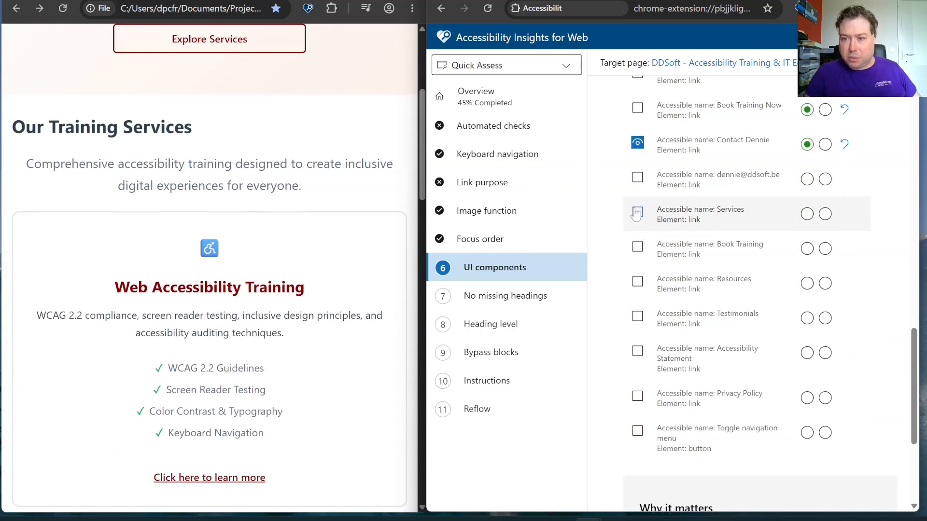
{"action": "left_click", "coordinate": [637, 177]}
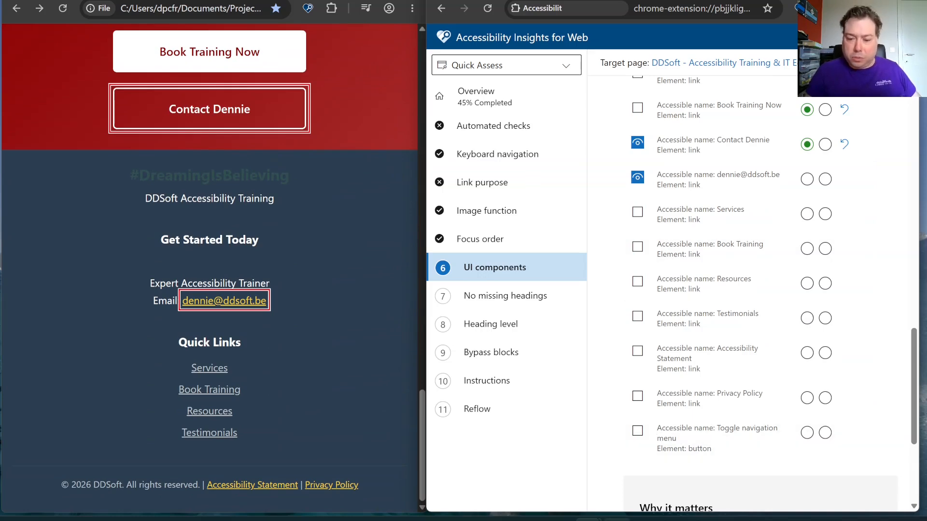
{"action": "left_click", "coordinate": [617, 519]}
{"action": "scroll", "coordinate": [669, 221], "scroll_direction": "up", "scroll_amount": 4}
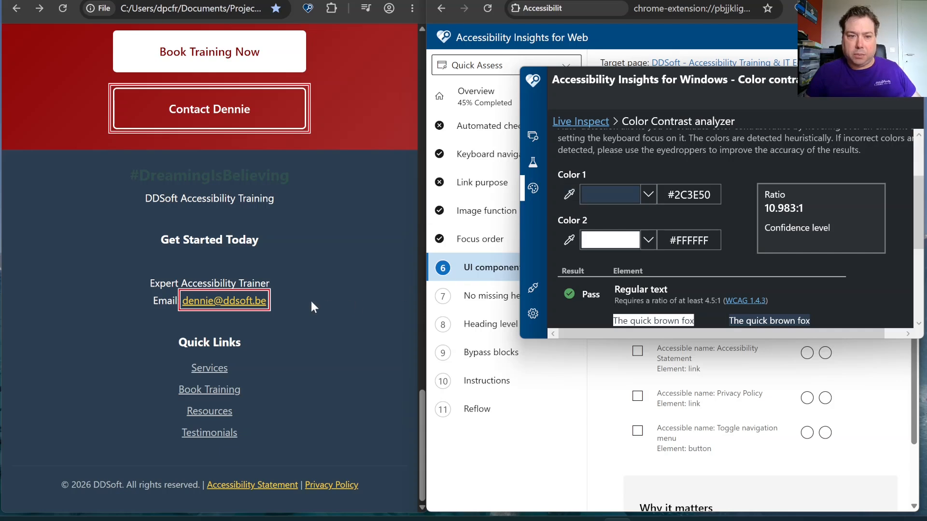
{"action": "left_click", "coordinate": [569, 195]}
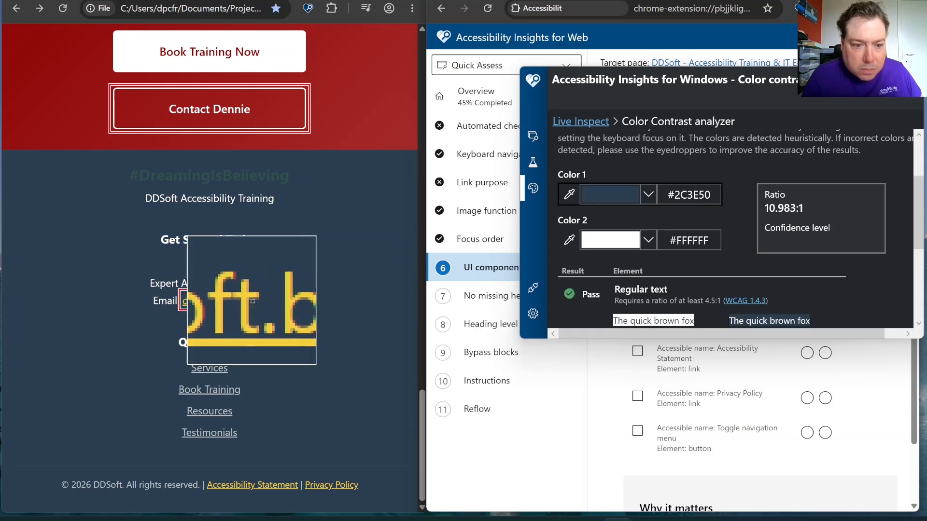
{"action": "left_click", "coordinate": [251, 300]}
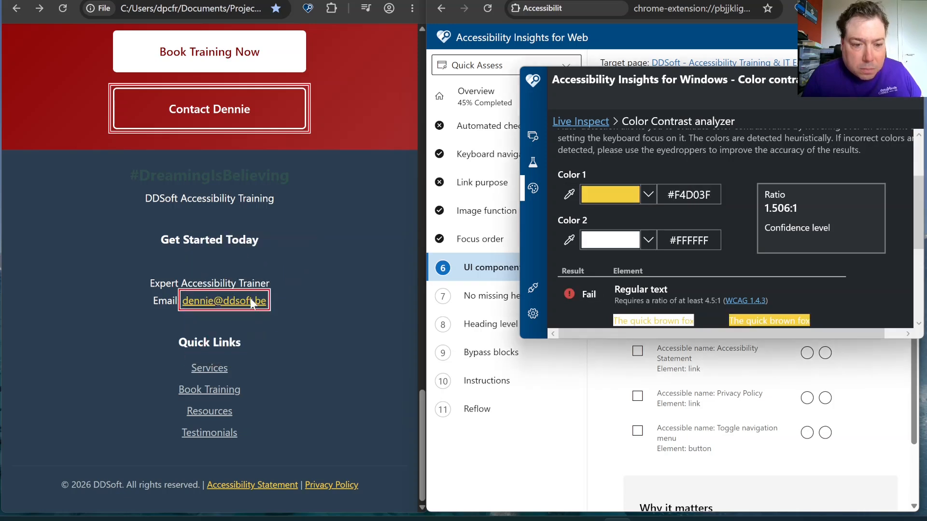
{"action": "left_click", "coordinate": [569, 240]}
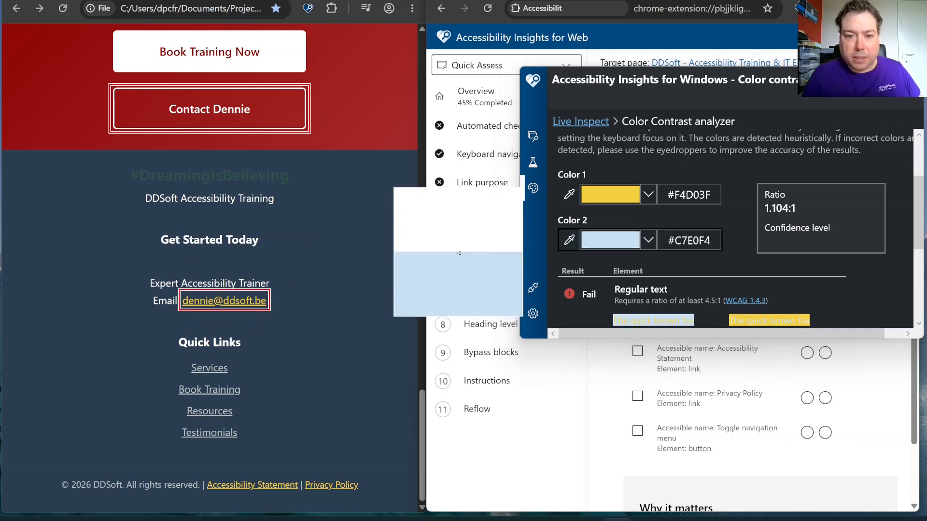
{"action": "left_click", "coordinate": [372, 265]}
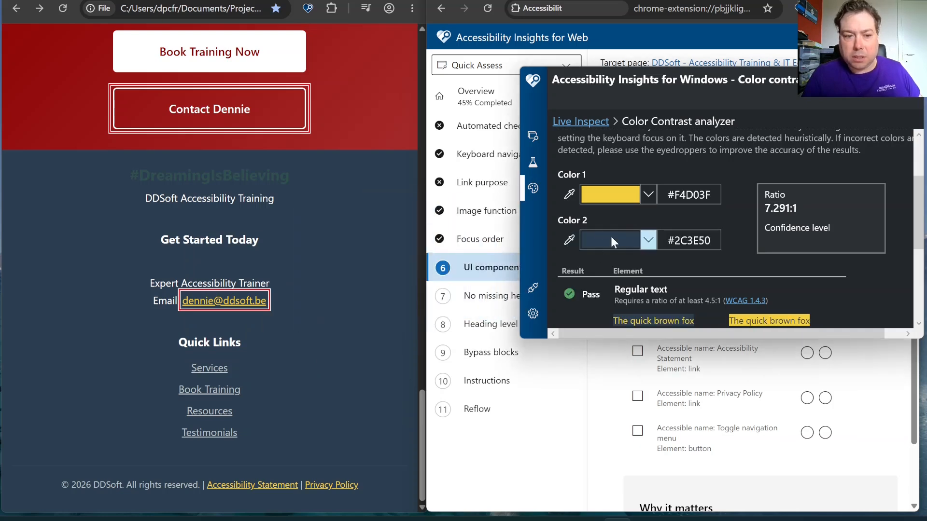
Check the contrast results, mark the footer e-mail link as Pass, and turn off the e-mail and contact link highlights
{"action": "scroll", "coordinate": [601, 240], "scroll_direction": "down", "scroll_amount": 4}
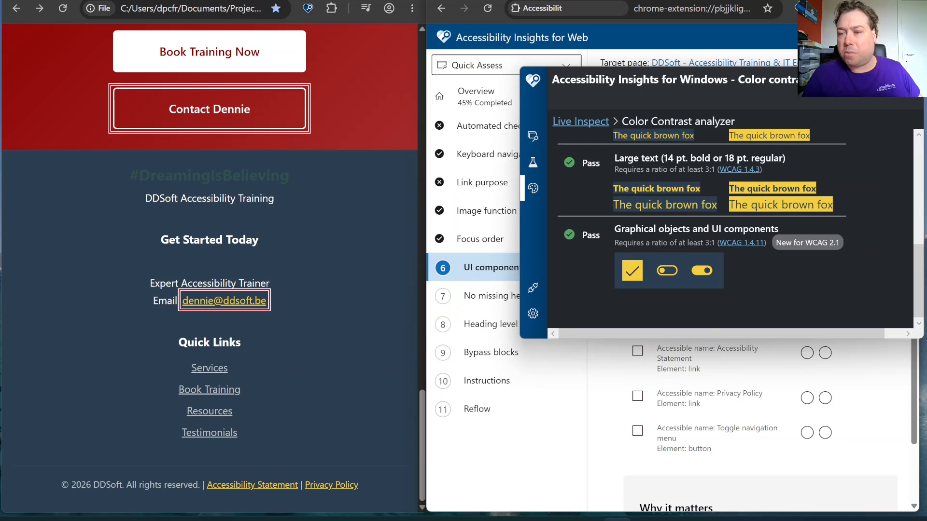
{"action": "left_click", "coordinate": [854, 78]}
{"action": "left_click", "coordinate": [809, 185]}
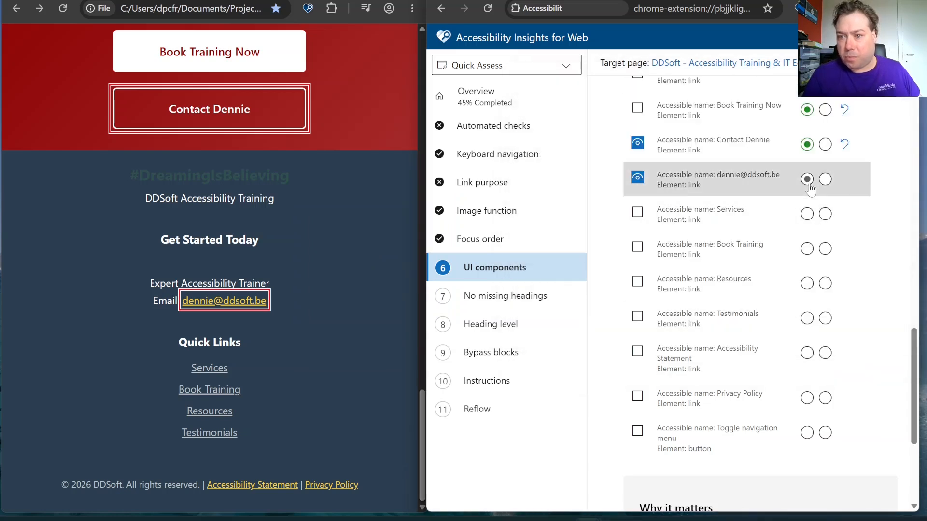
{"action": "left_click", "coordinate": [638, 177]}
{"action": "left_click", "coordinate": [637, 143]}
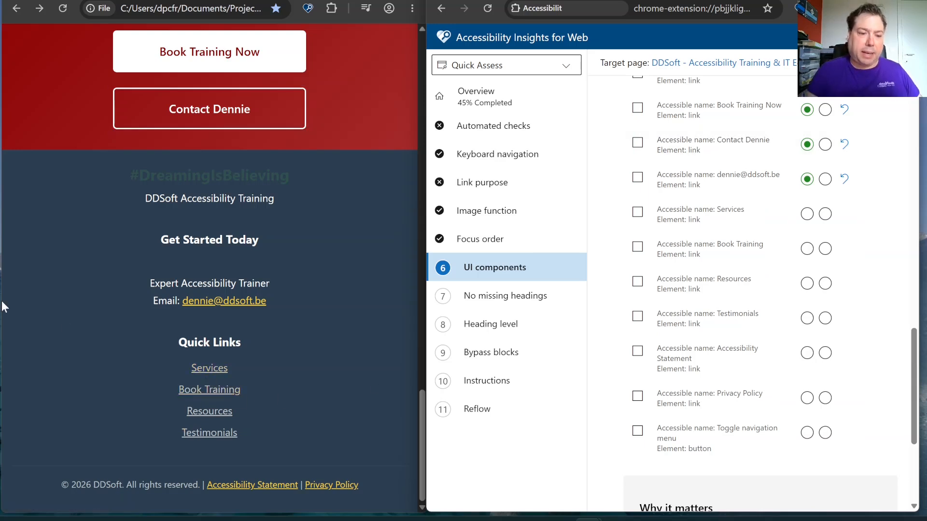
Highlight the Services link under Quick Links and sample its underline (#BDC3C7) as Color 1, keeping #2C3E50 as Color 2
{"action": "left_click", "coordinate": [638, 214]}
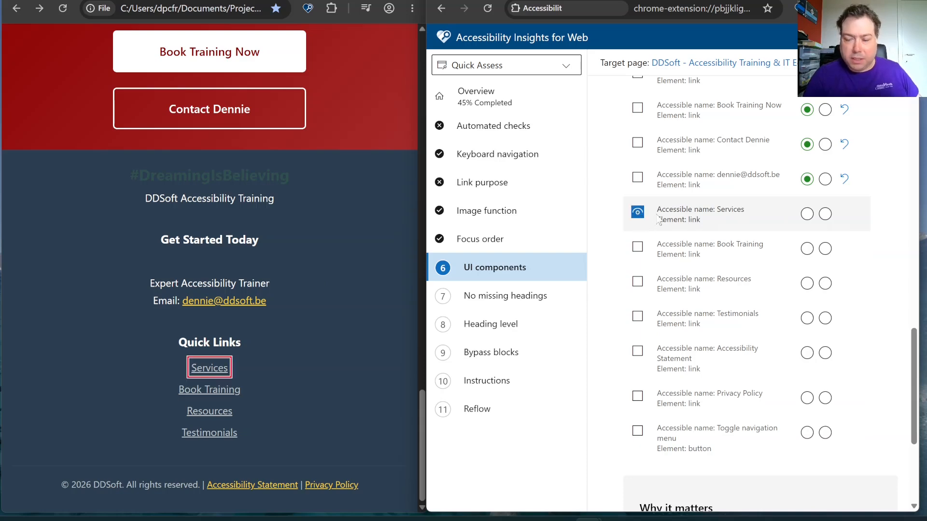
{"action": "left_click", "coordinate": [617, 520]}
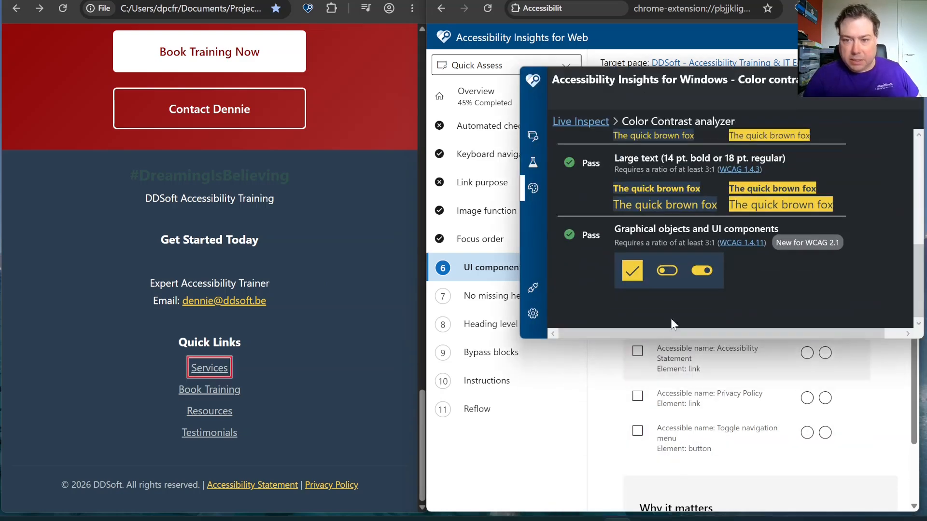
{"action": "scroll", "coordinate": [617, 223], "scroll_direction": "up", "scroll_amount": 3}
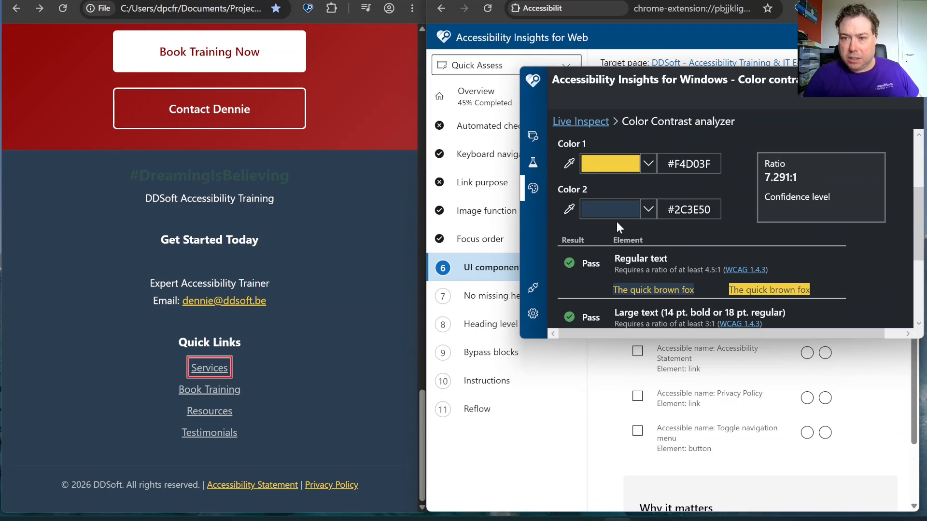
{"action": "left_click", "coordinate": [570, 163]}
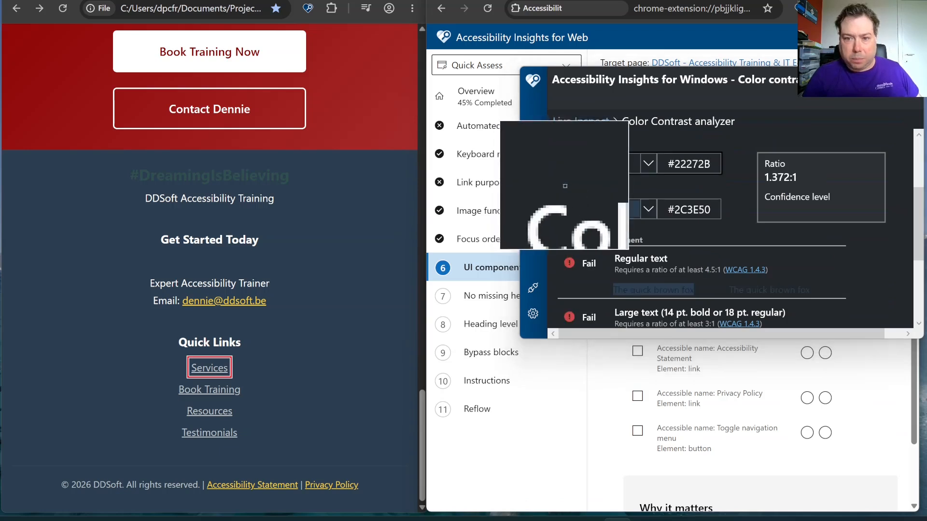
{"action": "left_click", "coordinate": [223, 377]}
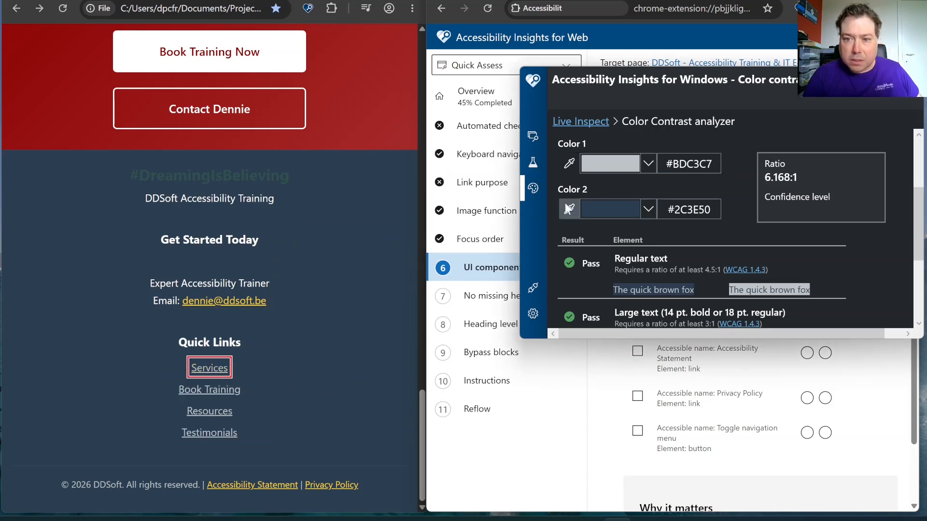
Check the contrast results and mark the Services, Book Training, Resources and Testimonials links as Pass
{"action": "scroll", "coordinate": [682, 256], "scroll_direction": "down", "scroll_amount": 3}
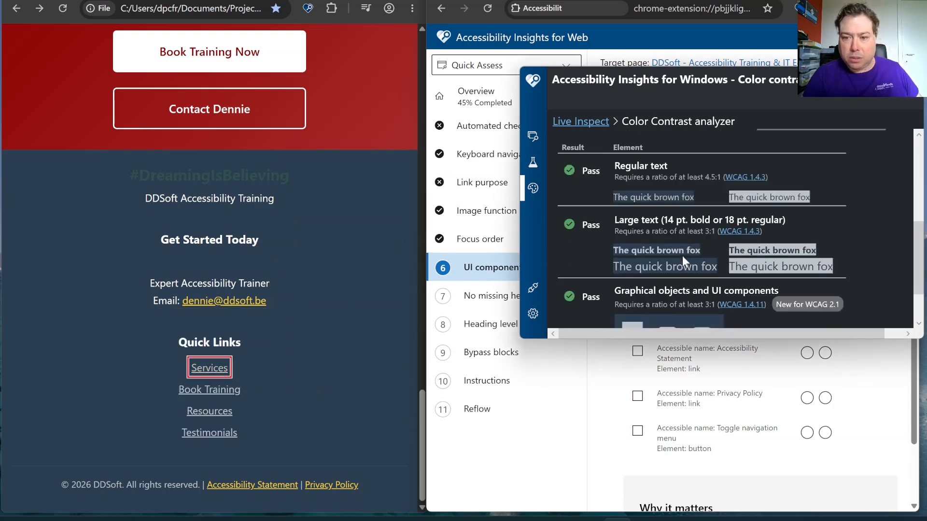
{"action": "scroll", "coordinate": [674, 250], "scroll_direction": "down", "scroll_amount": 1}
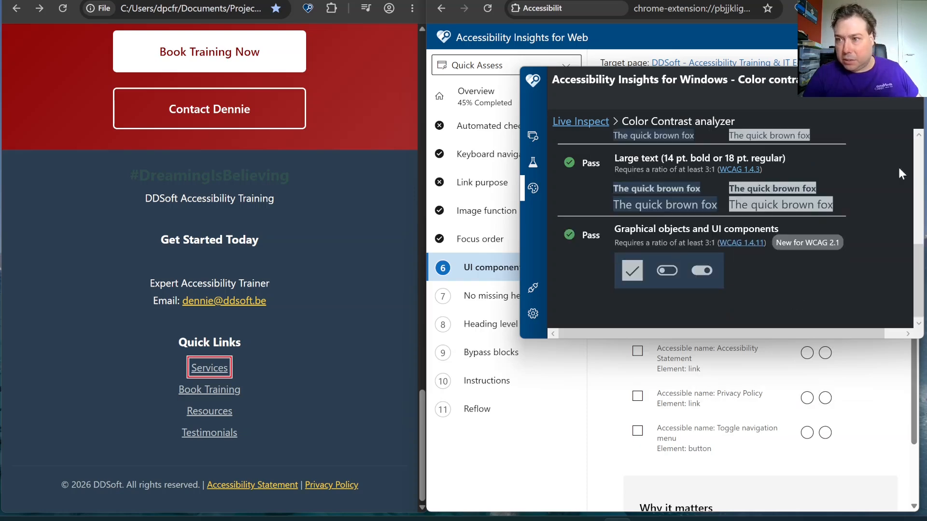
{"action": "left_click", "coordinate": [852, 77]}
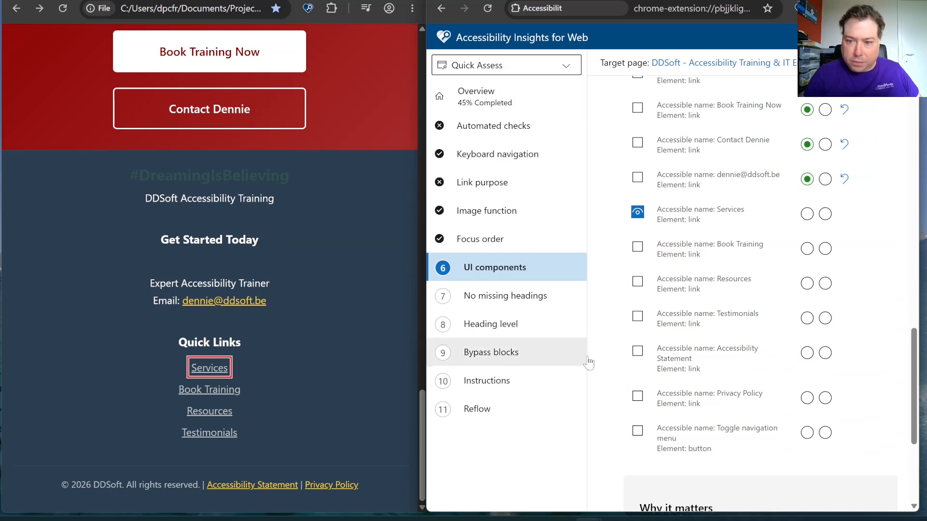
{"action": "left_click", "coordinate": [806, 215]}
{"action": "left_click", "coordinate": [806, 249]}
{"action": "left_click", "coordinate": [807, 284]}
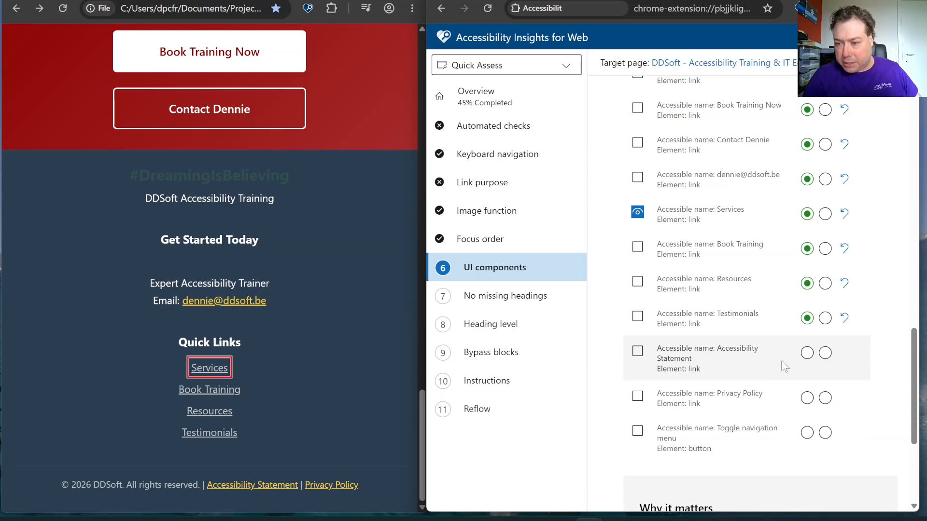
Mark the Accessibility Statement link, the Privacy Policy link and the Toggle navigation menu button as Pass
{"action": "left_click", "coordinate": [807, 353]}
{"action": "left_click", "coordinate": [807, 398]}
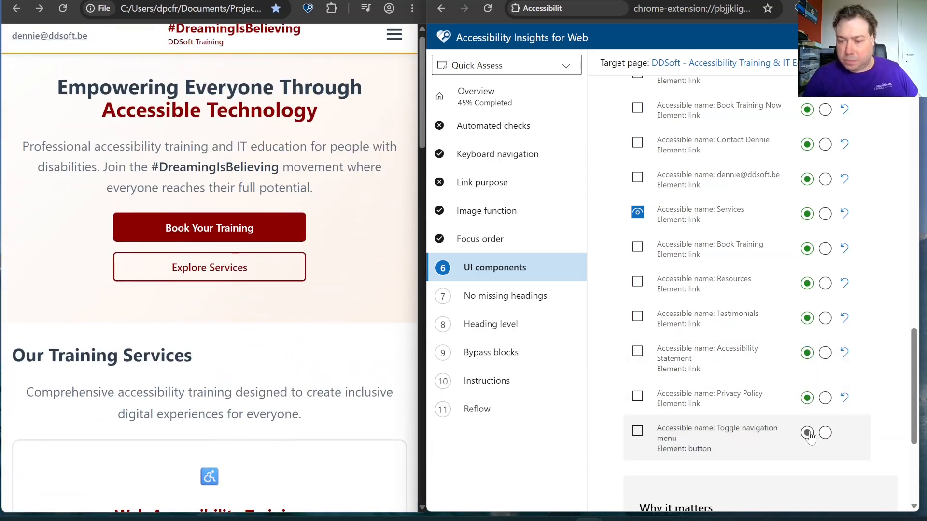
{"action": "left_click", "coordinate": [807, 433]}
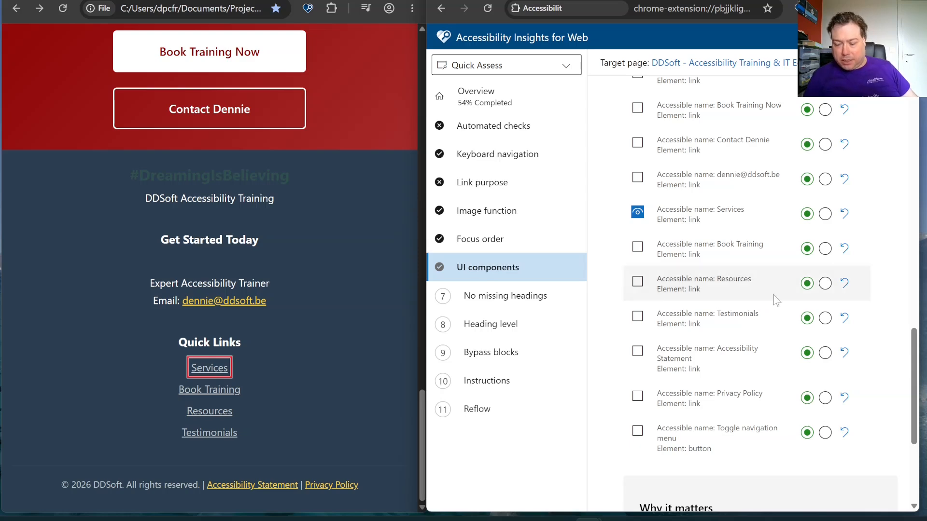
Go to the No missing headings requirement and turn on its visual helper to highlight the coded headings
{"action": "scroll", "coordinate": [773, 298], "scroll_direction": "down", "scroll_amount": 4}
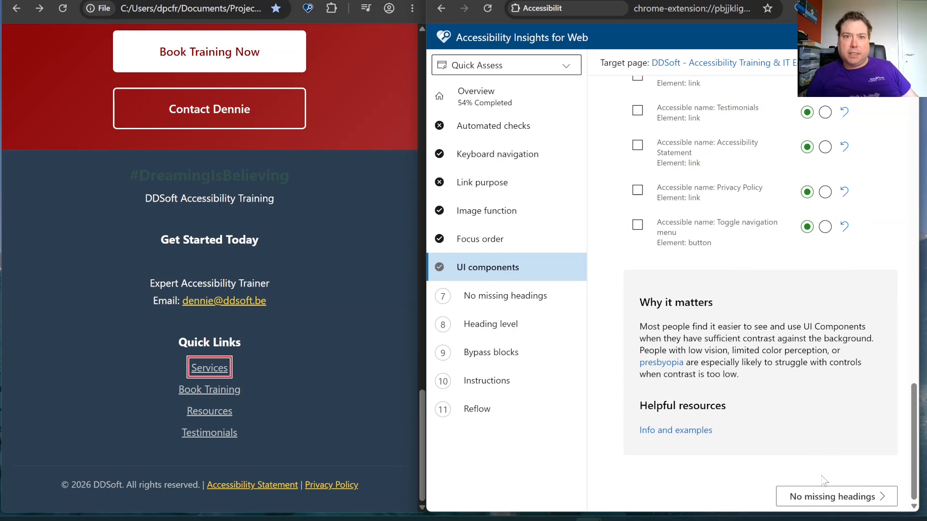
{"action": "left_click", "coordinate": [815, 496]}
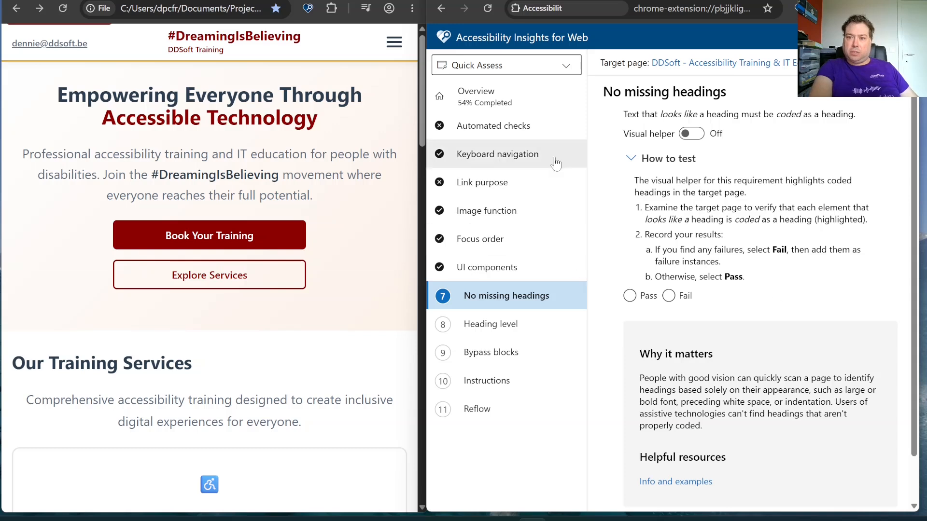
{"action": "left_click", "coordinate": [692, 135]}
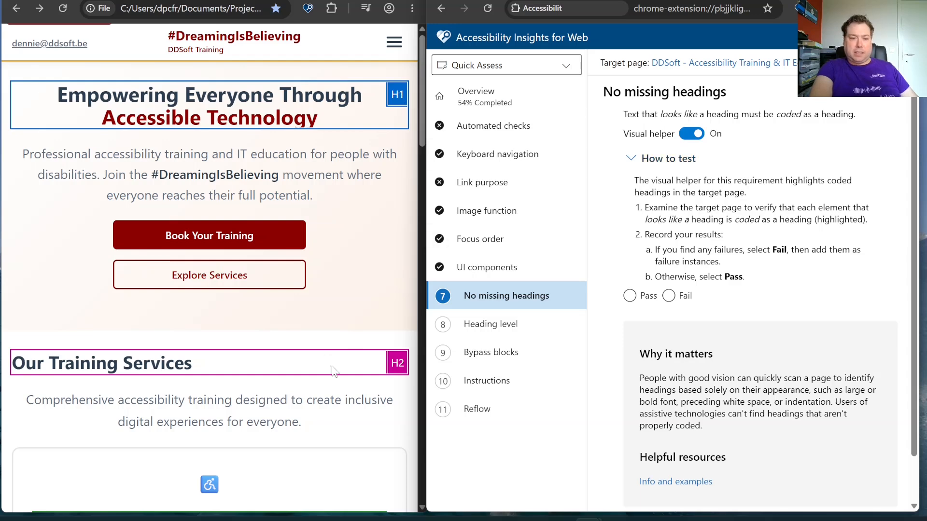
Examine the target page's headings from top to footer and mark the No missing headings requirement as Pass
{"action": "scroll", "coordinate": [332, 371], "scroll_direction": "down", "scroll_amount": 3}
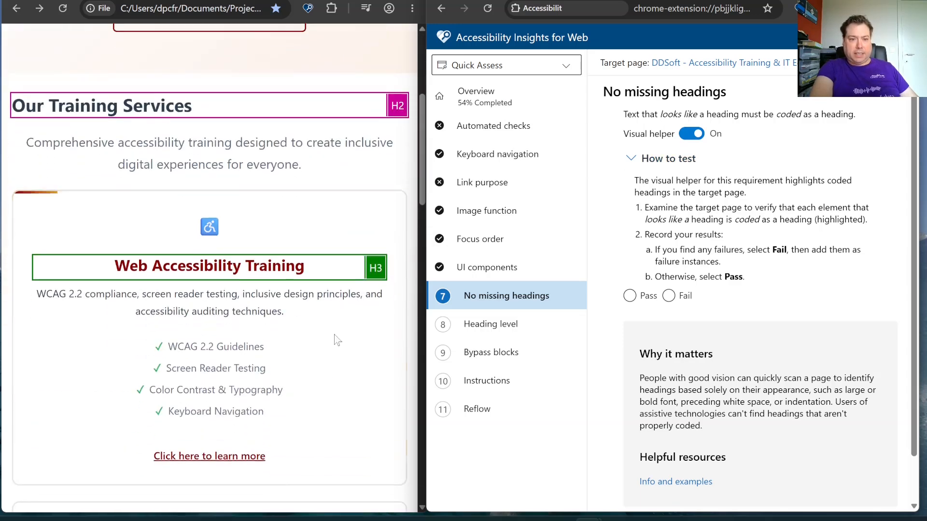
{"action": "scroll", "coordinate": [269, 272], "scroll_direction": "down", "scroll_amount": 10}
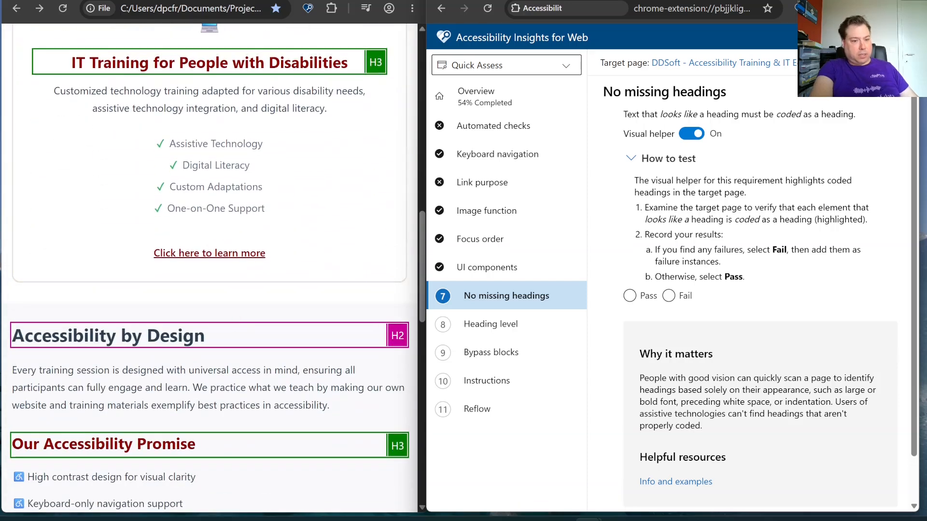
{"action": "scroll", "coordinate": [98, 364], "scroll_direction": "down", "scroll_amount": 8}
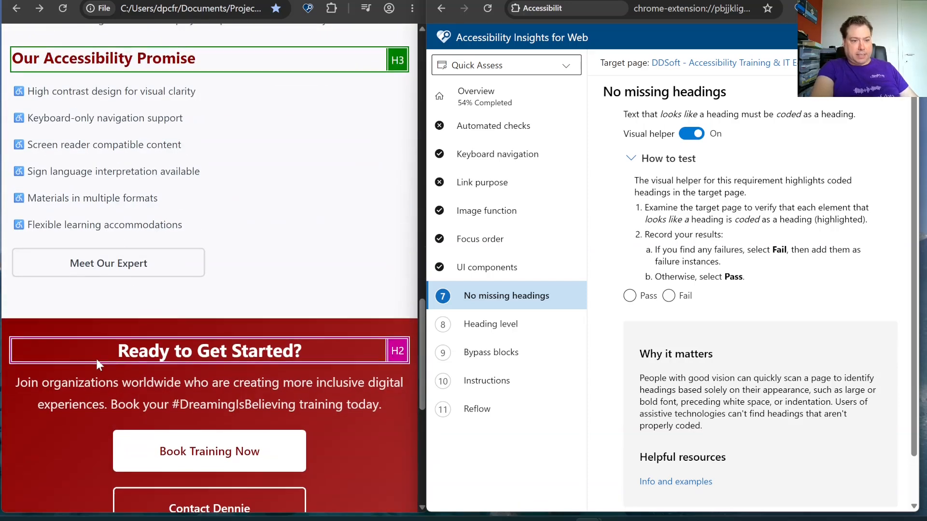
{"action": "scroll", "coordinate": [210, 268], "scroll_direction": "down", "scroll_amount": 7}
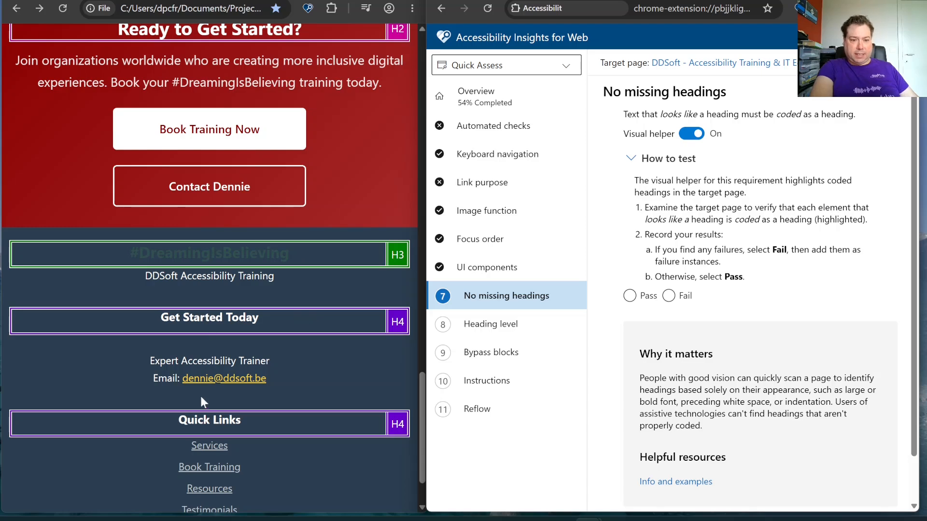
{"action": "scroll", "coordinate": [189, 423], "scroll_direction": "down", "scroll_amount": 2}
{"action": "scroll", "coordinate": [189, 422], "scroll_direction": "up", "scroll_amount": 9}
{"action": "scroll", "coordinate": [189, 422], "scroll_direction": "up", "scroll_amount": 15}
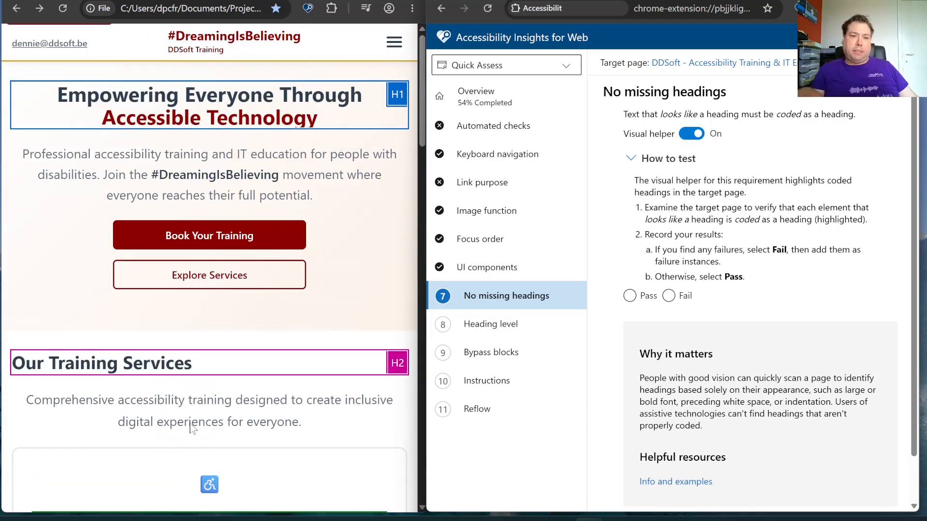
{"action": "left_click", "coordinate": [641, 300]}
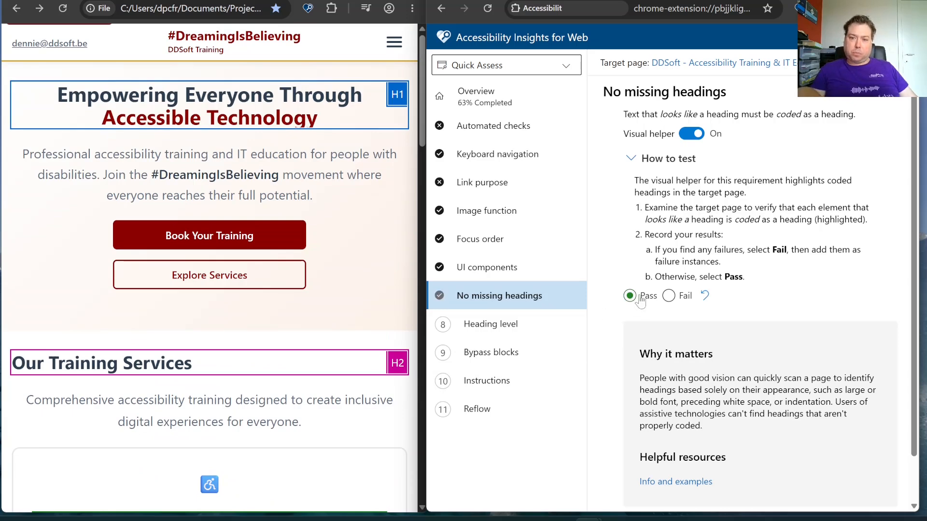
Compare the target page's headings with the visual helper off and on, and leave the helper turned off
{"action": "left_click", "coordinate": [695, 133]}
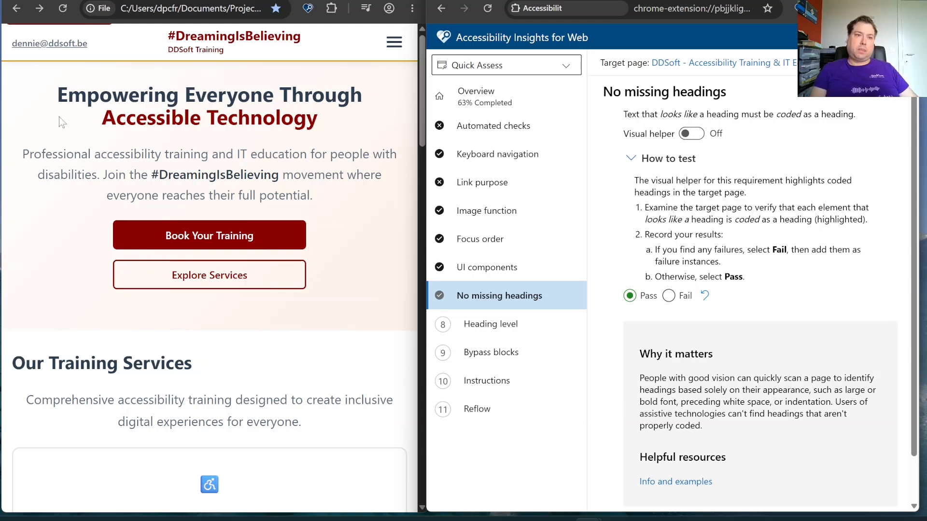
{"action": "left_click_drag", "start_coordinate": [328, 126], "coordinate": [36, 111]}
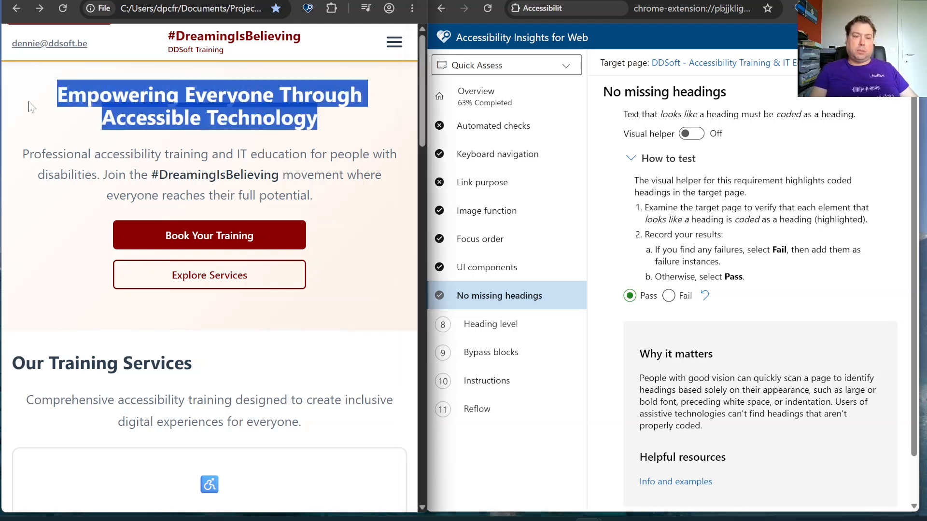
{"action": "left_click", "coordinate": [43, 122]}
{"action": "left_click", "coordinate": [698, 135]}
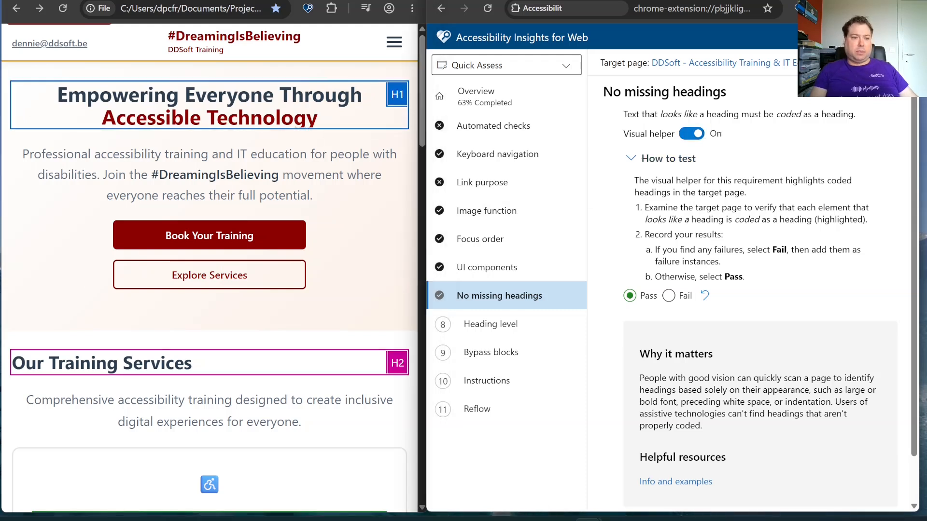
{"action": "left_click", "coordinate": [691, 134]}
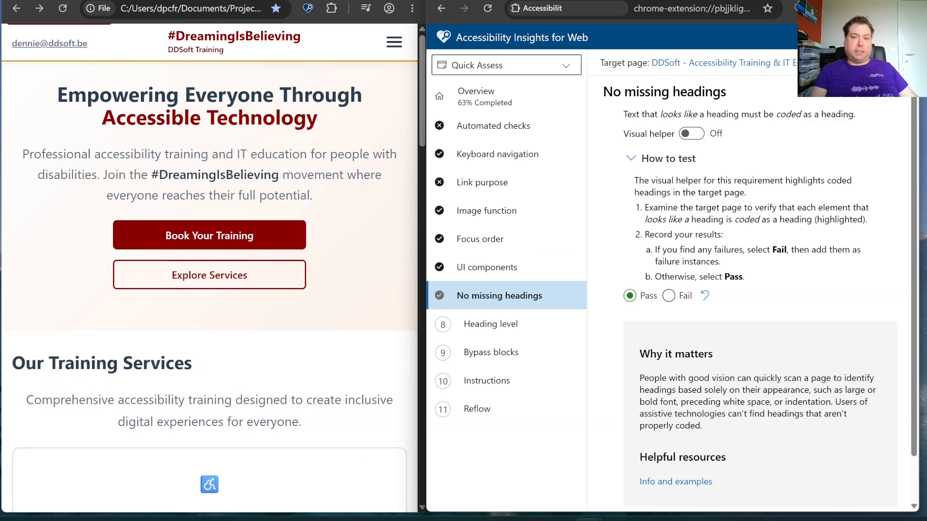
{"action": "left_click", "coordinate": [691, 134]}
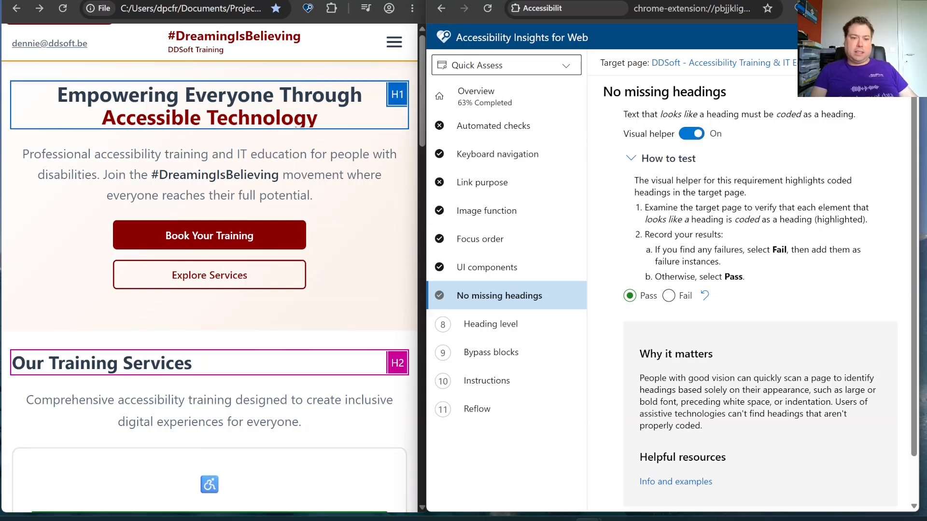
{"action": "scroll", "coordinate": [143, 341], "scroll_direction": "down", "scroll_amount": 7}
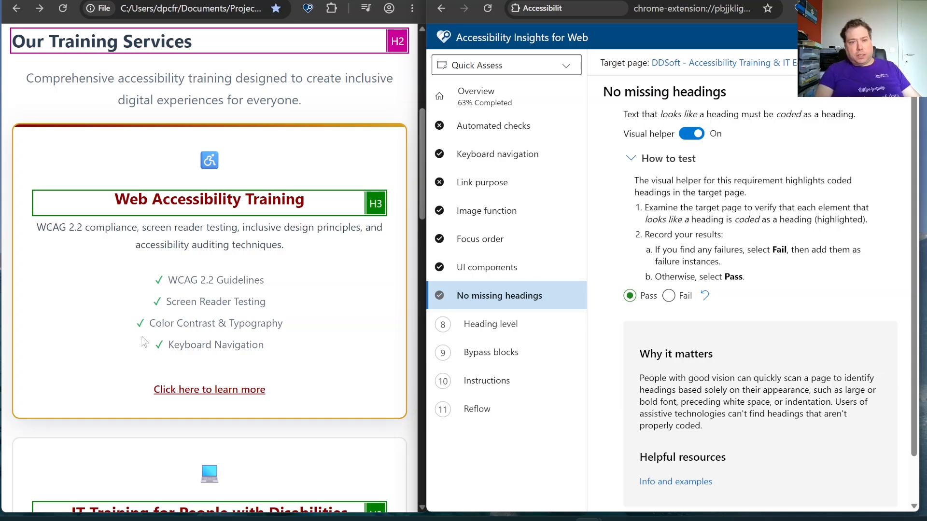
{"action": "left_click", "coordinate": [692, 135]}
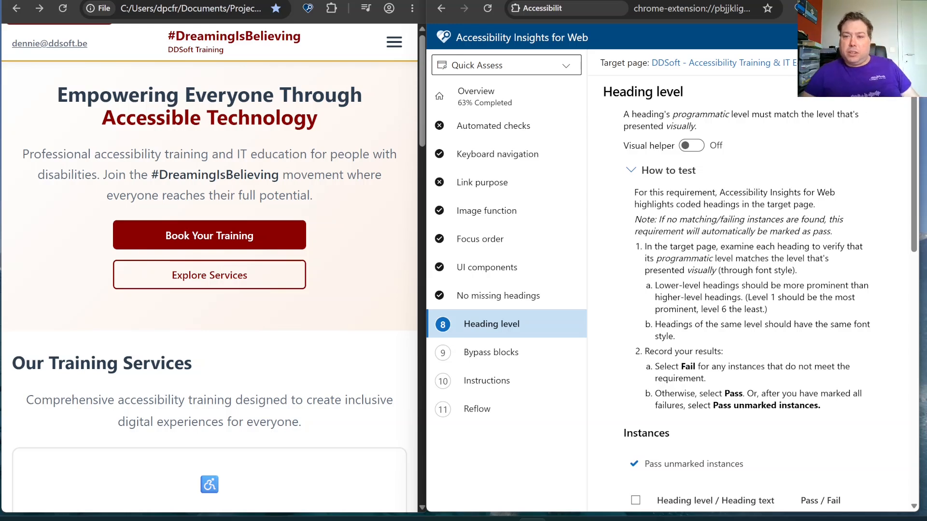
Turn on the visual helper for the Heading level requirement and compare the first headings' coded levels with their visual style
{"action": "left_click", "coordinate": [688, 147]}
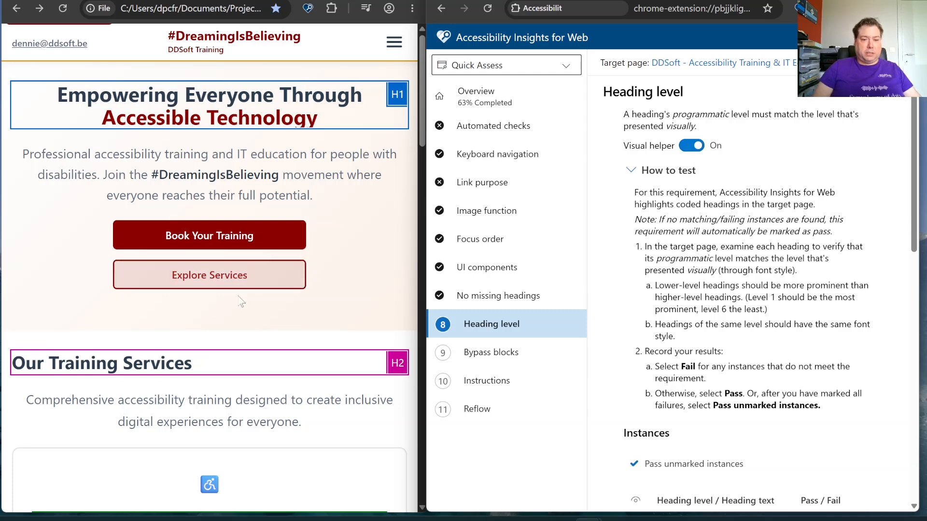
{"action": "scroll", "coordinate": [58, 355], "scroll_direction": "down", "scroll_amount": 3}
{"action": "scroll", "coordinate": [58, 354], "scroll_direction": "down", "scroll_amount": 2}
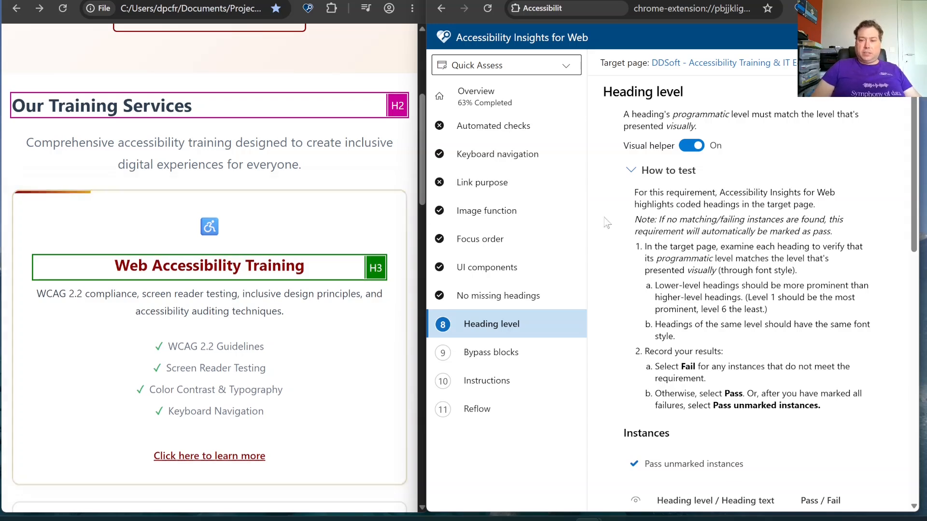
{"action": "scroll", "coordinate": [116, 157], "scroll_direction": "up", "scroll_amount": 5}
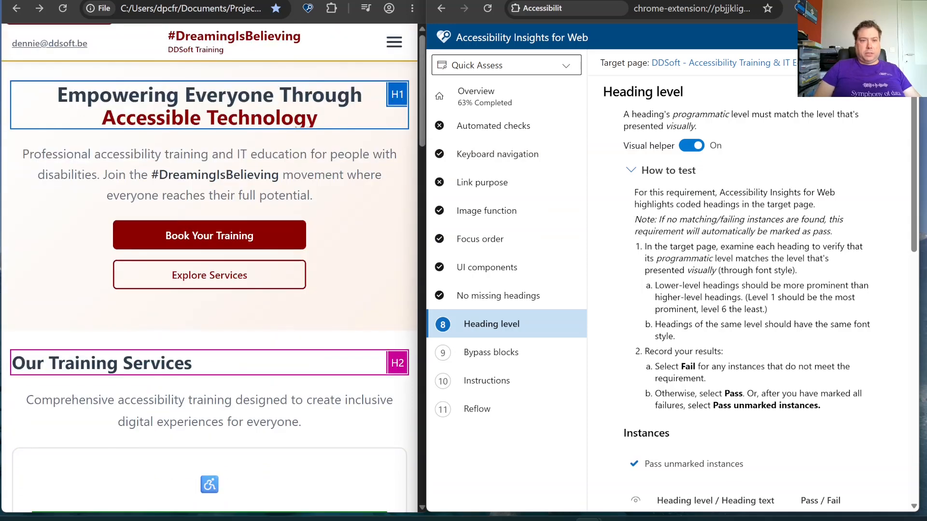
{"action": "scroll", "coordinate": [296, 127], "scroll_direction": "down", "scroll_amount": 3}
{"action": "scroll", "coordinate": [748, 290], "scroll_direction": "down", "scroll_amount": 3}
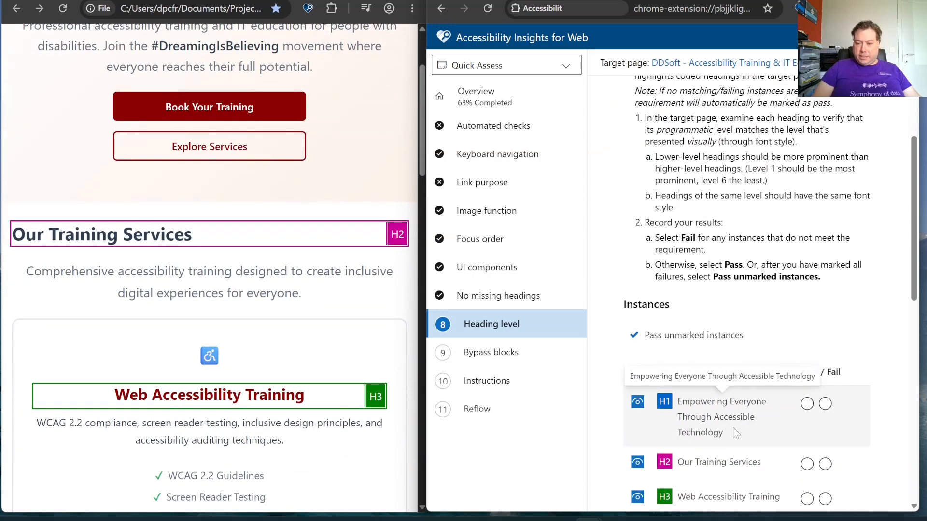
{"action": "scroll", "coordinate": [222, 221], "scroll_direction": "up", "scroll_amount": 3}
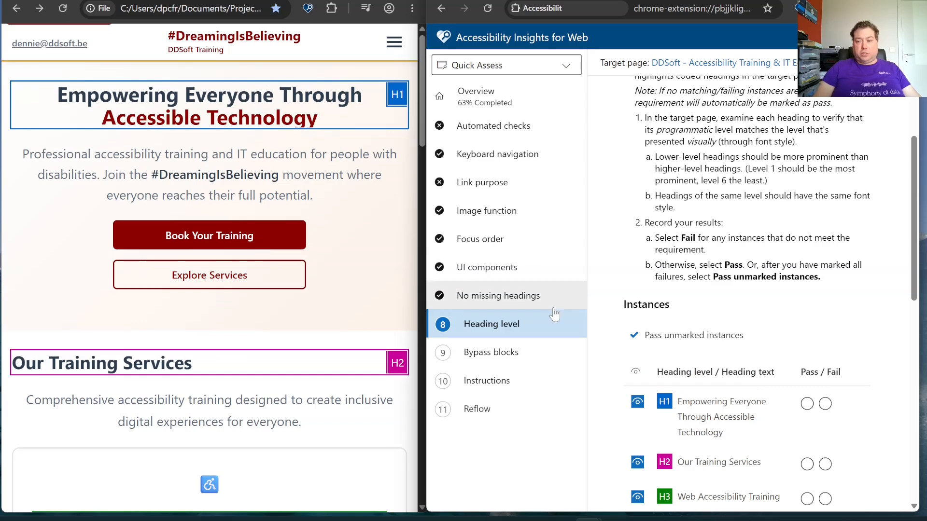
Mark the H1, the Our Training Services H2, and the Web Accessibility Training and IT Training for People with Disabilities H3 headings as Pass
{"action": "left_click", "coordinate": [807, 404]}
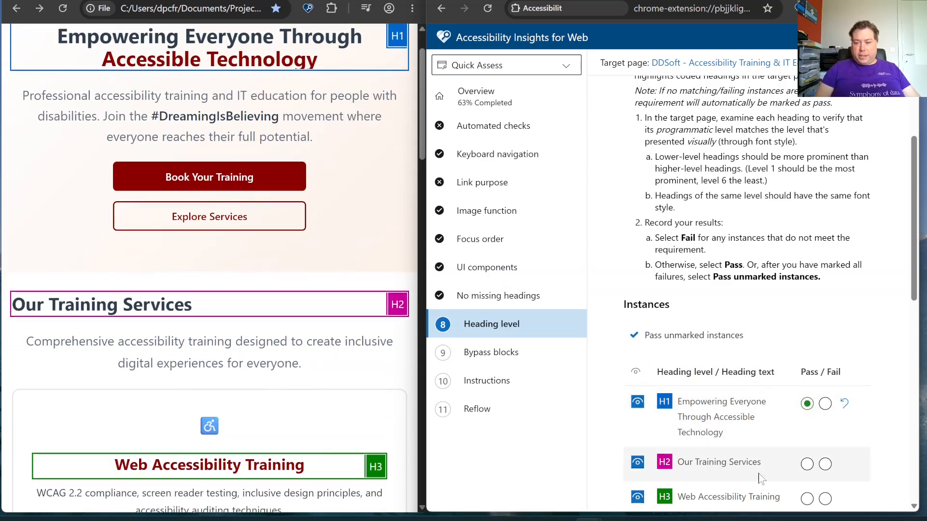
{"action": "left_click", "coordinate": [808, 464]}
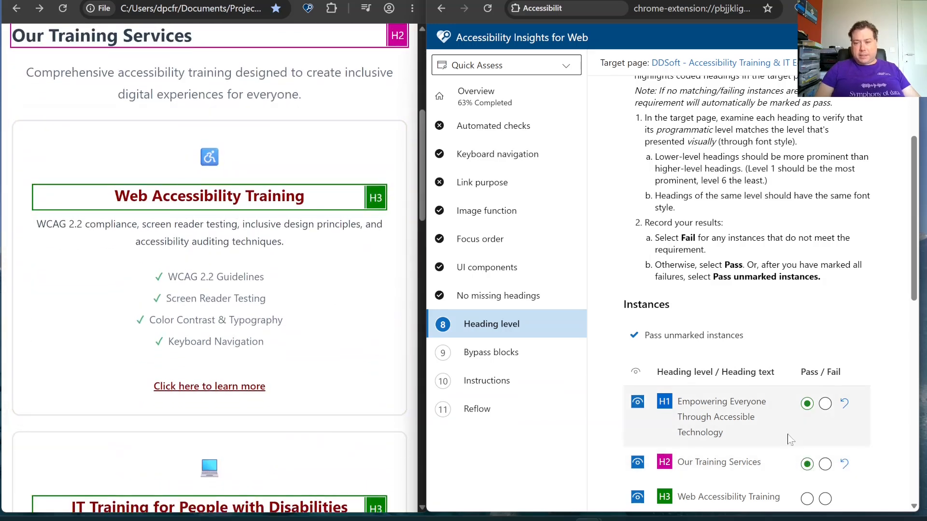
{"action": "scroll", "coordinate": [796, 457], "scroll_direction": "down", "scroll_amount": 1}
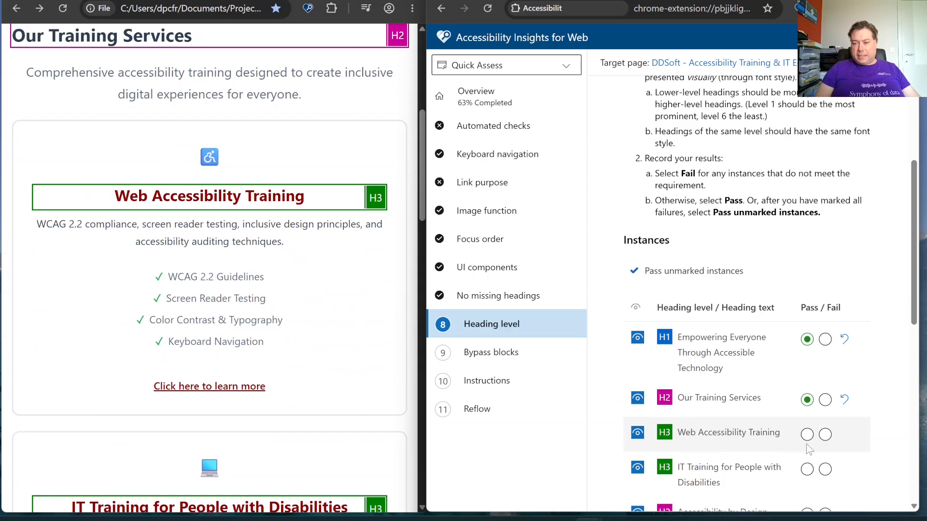
{"action": "left_click", "coordinate": [807, 445]}
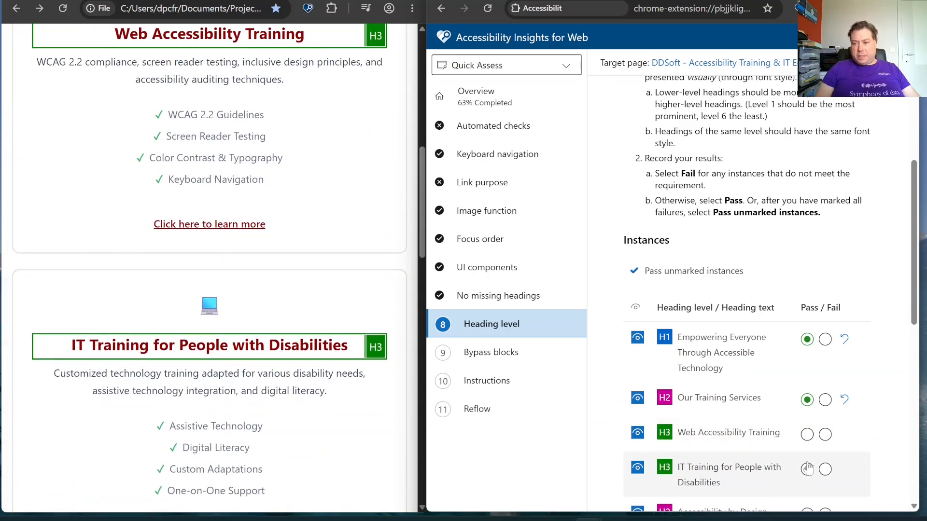
{"action": "left_click", "coordinate": [808, 442]}
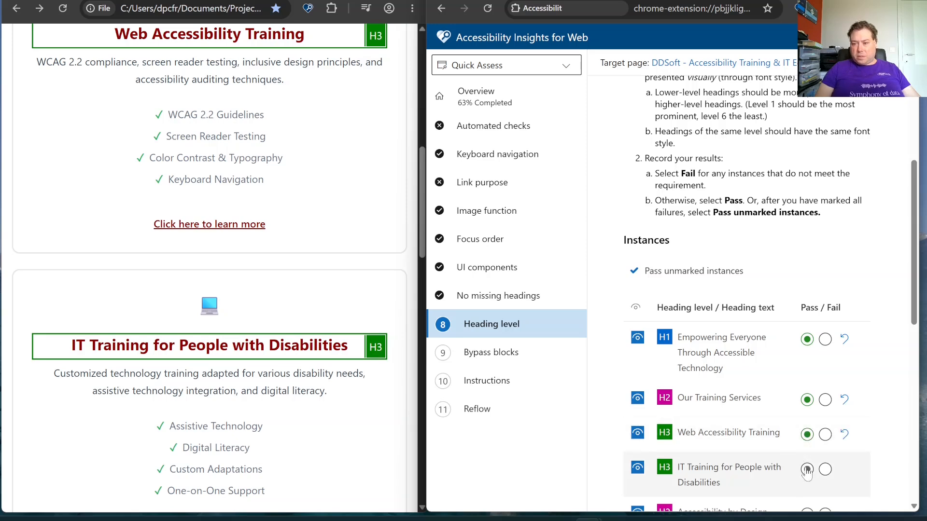
{"action": "left_click", "coordinate": [807, 469]}
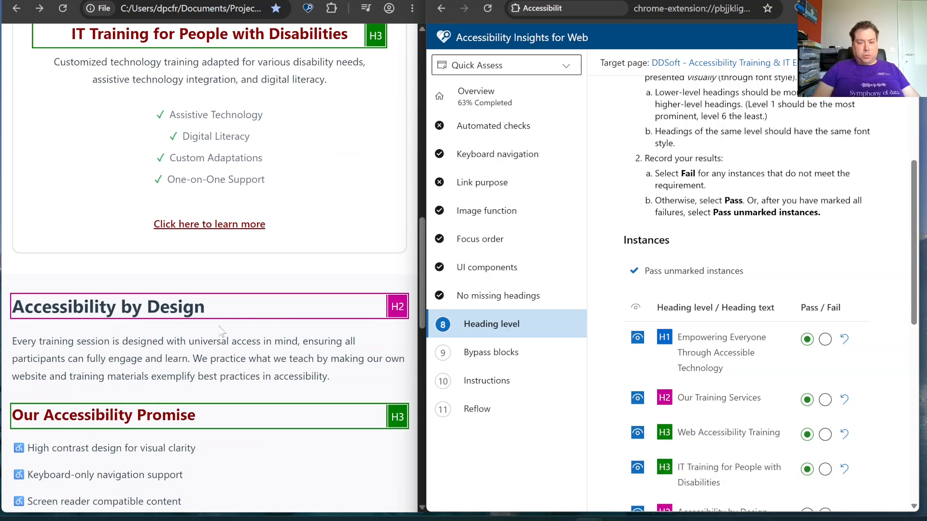
Mark the Accessibility by Design, Our Accessibility Promise and Ready to Get Started? headings as Pass
{"action": "scroll", "coordinate": [871, 396], "scroll_direction": "down", "scroll_amount": 3}
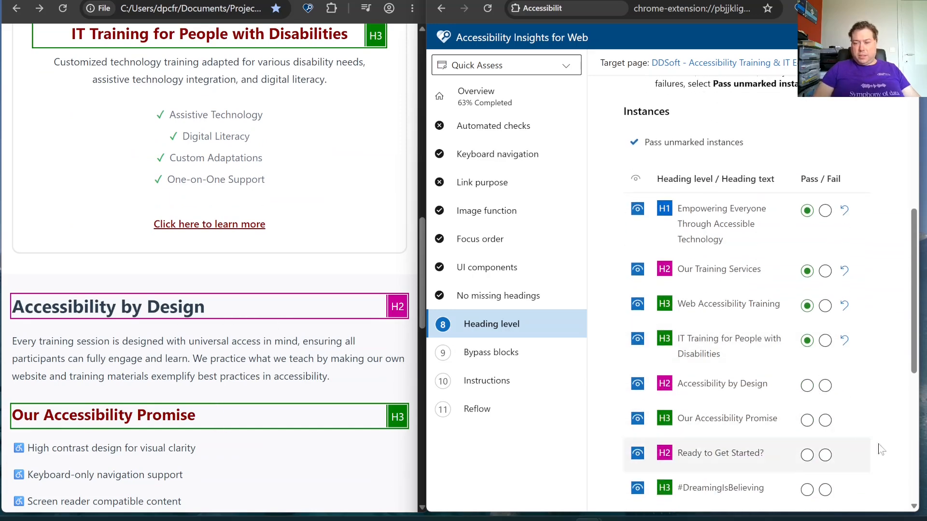
{"action": "left_click", "coordinate": [807, 385]}
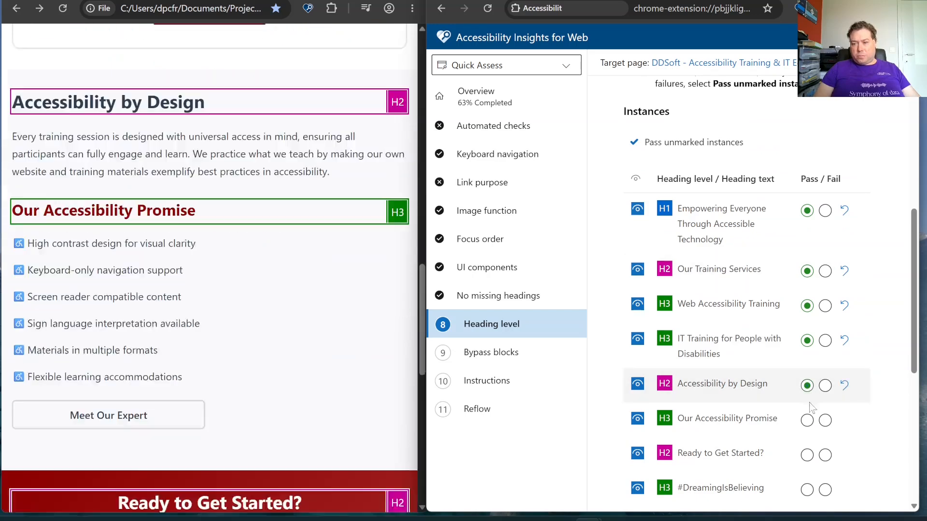
{"action": "left_click", "coordinate": [806, 420]}
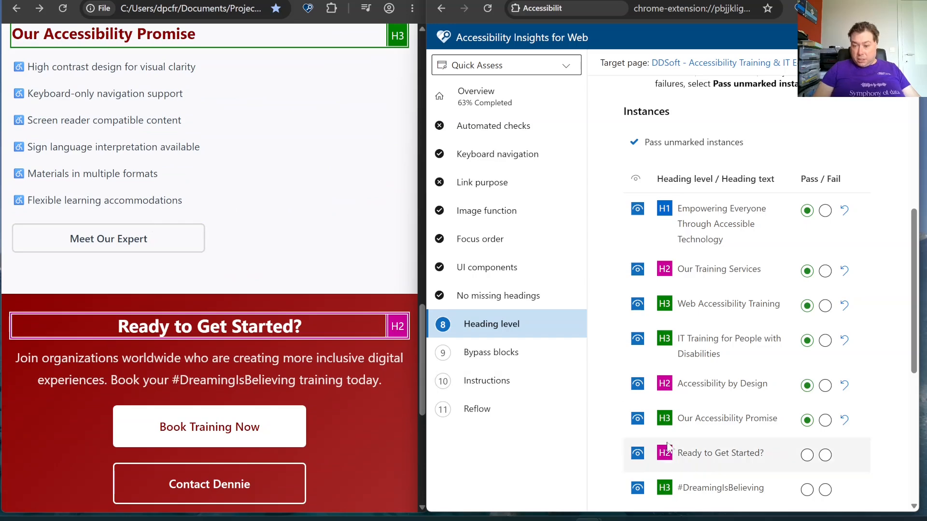
{"action": "left_click", "coordinate": [808, 459]}
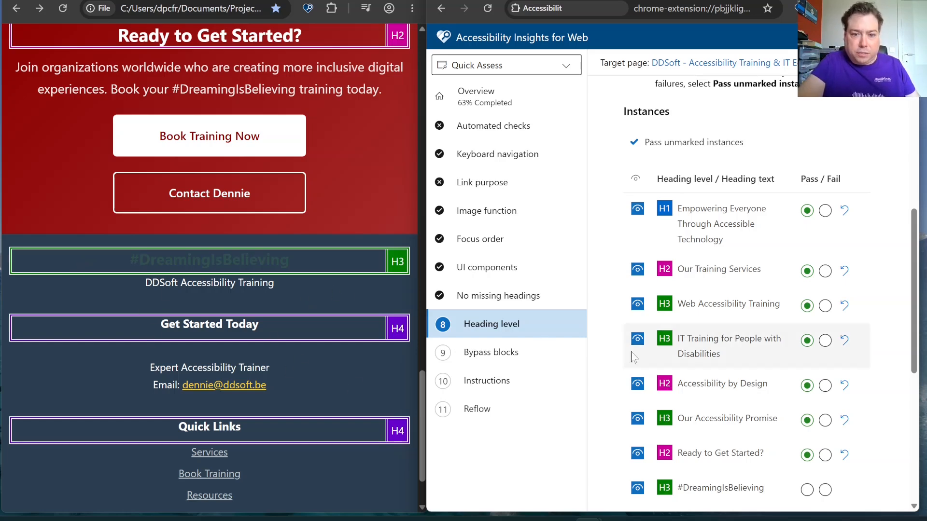
Check the footer headings and mark #DreamingIsBelieving, Get Started Today and Quick Links as Pass
{"action": "scroll", "coordinate": [301, 208], "scroll_direction": "up", "scroll_amount": 3}
{"action": "scroll", "coordinate": [303, 212], "scroll_direction": "down", "scroll_amount": 4}
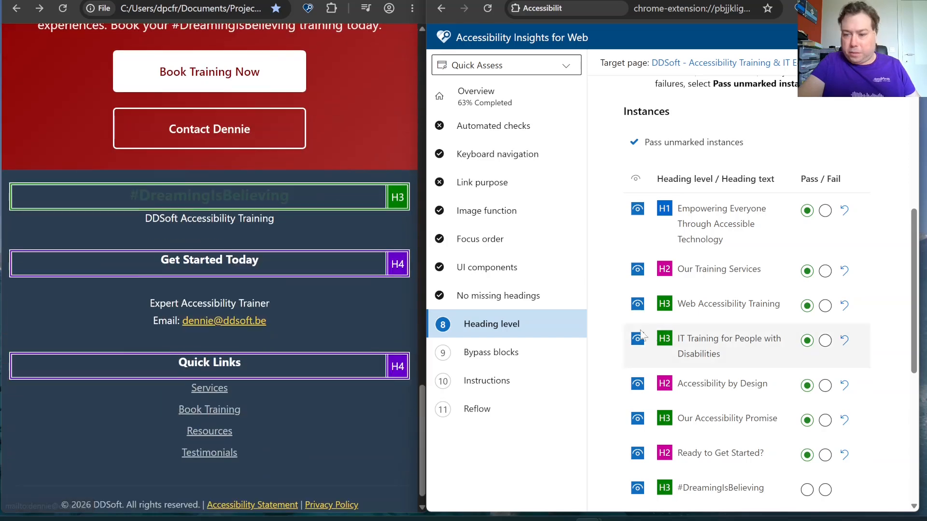
{"action": "scroll", "coordinate": [809, 246], "scroll_direction": "down", "scroll_amount": 5}
{"action": "left_click", "coordinate": [807, 232]}
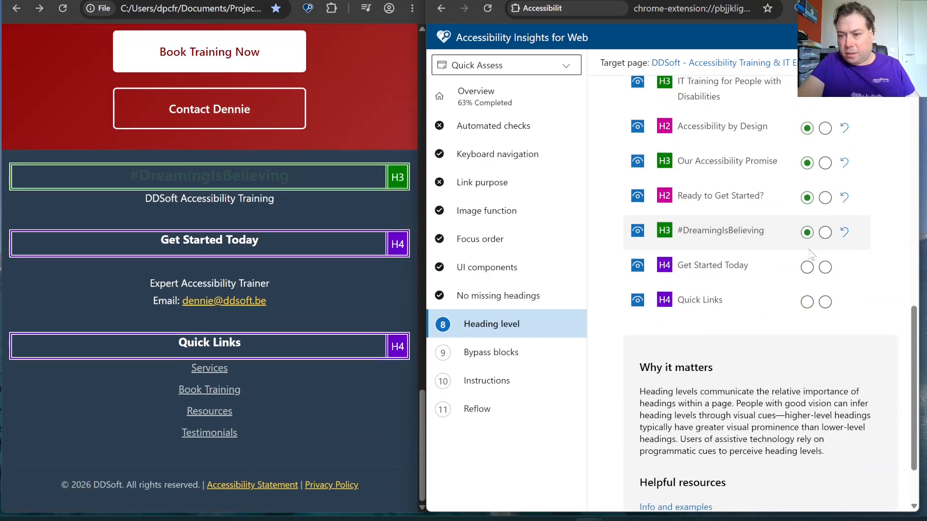
{"action": "left_click", "coordinate": [807, 267]}
{"action": "left_click", "coordinate": [808, 302]}
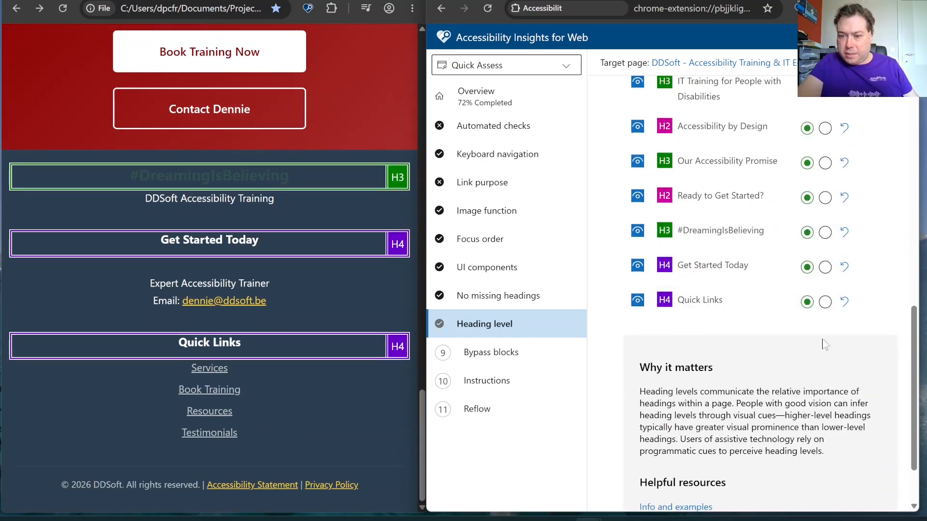